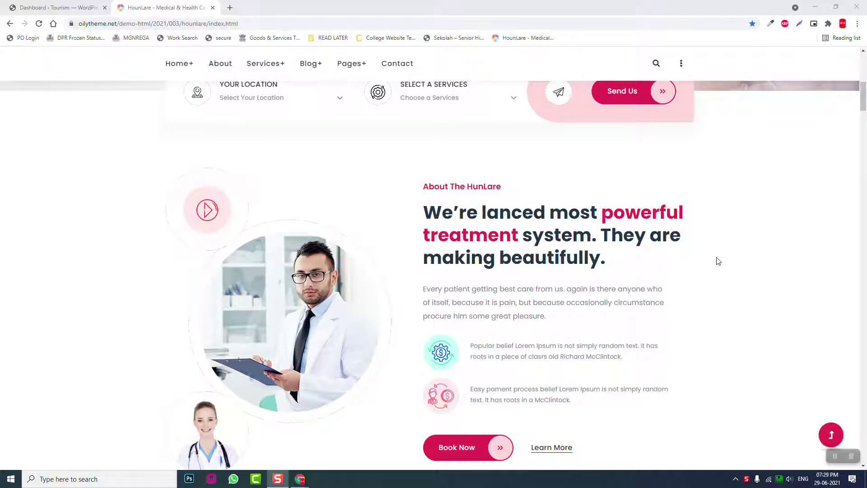
Step: Look over the HounLare demo's Home, Services, Blog and Pages menus, then switch to the Tourism Dashboard tab
scroll(222, 122, "up", 10)
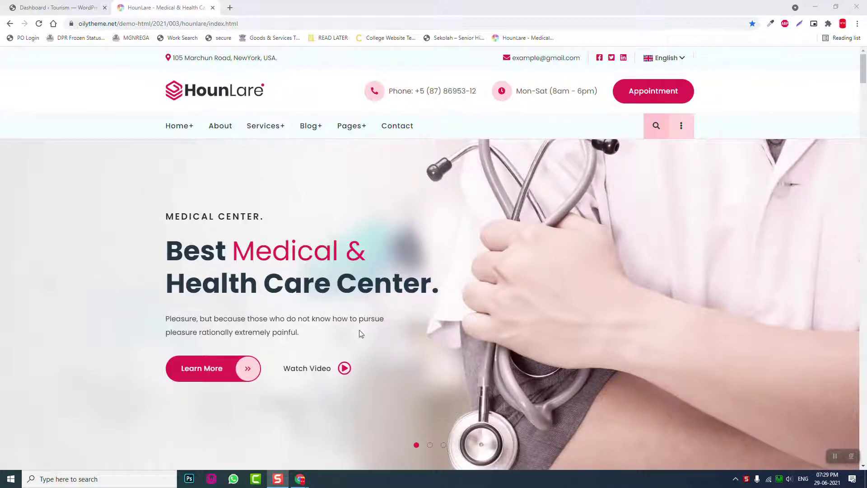
scroll(359, 332, "down", 2)
scroll(248, 193, "down", 3)
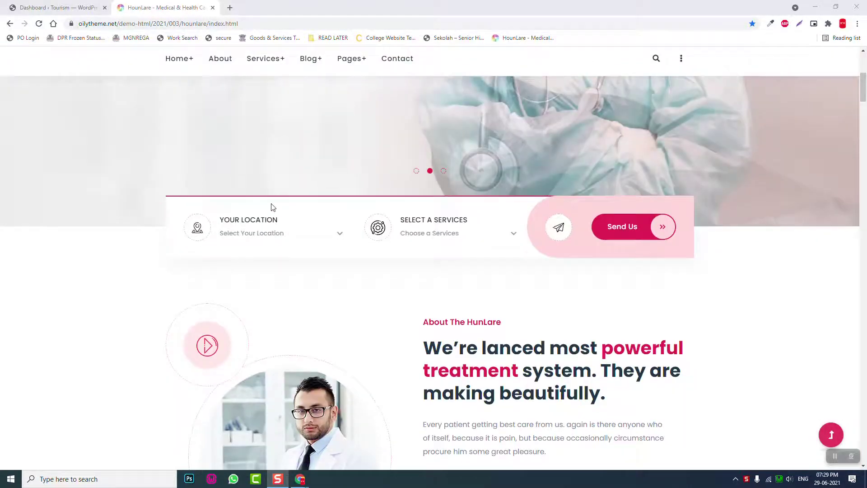
scroll(281, 181, "up", 5)
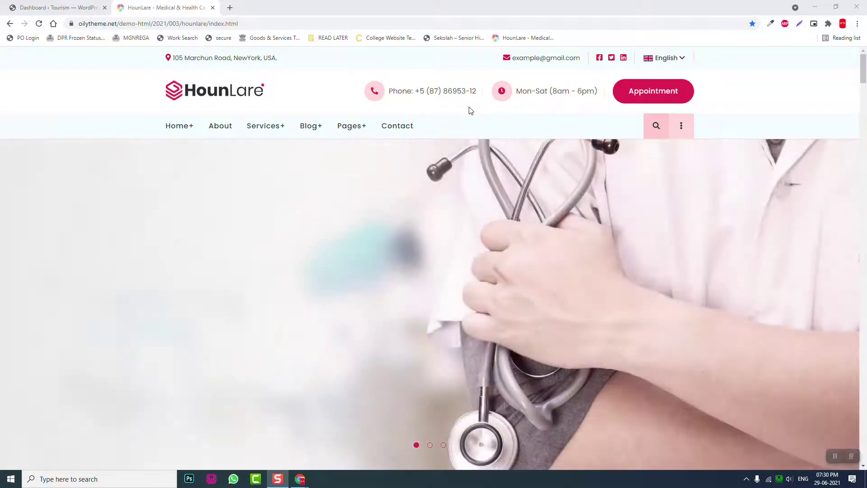
mouse_move(177, 127)
mouse_move(281, 128)
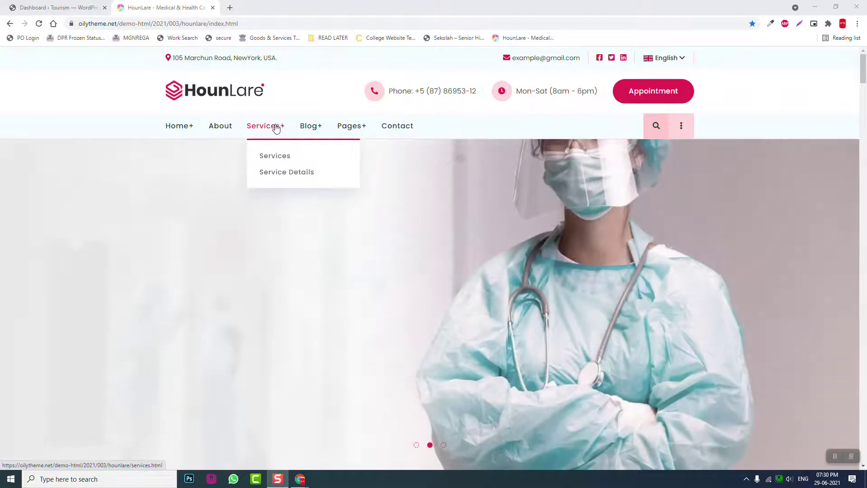
mouse_move(322, 125)
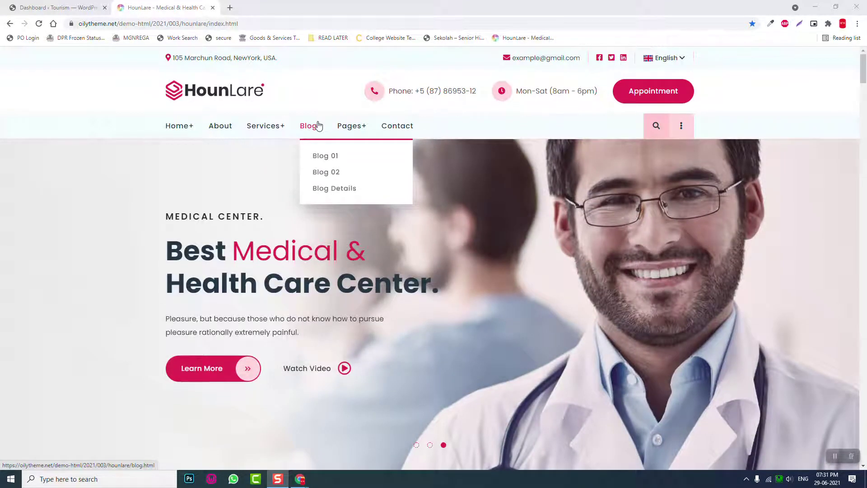
mouse_move(355, 118)
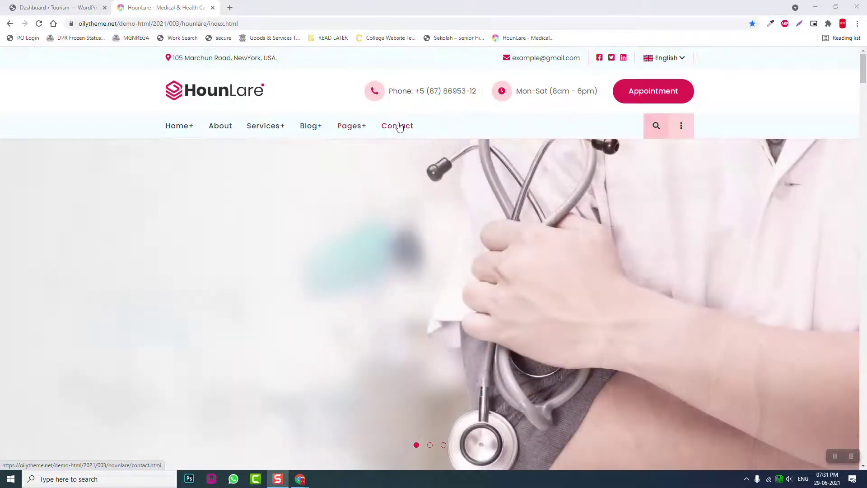
left_click(73, 4)
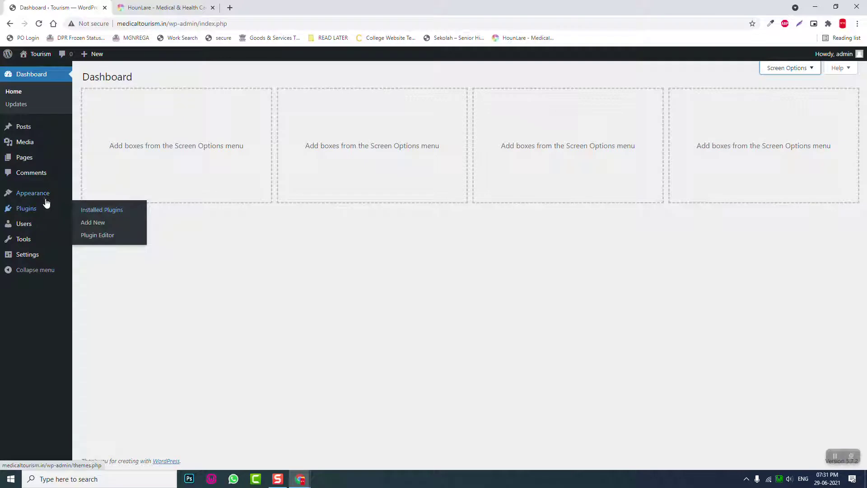
Step: Delete the Twenty Nineteen theme from Appearance > Themes
left_click(84, 194)
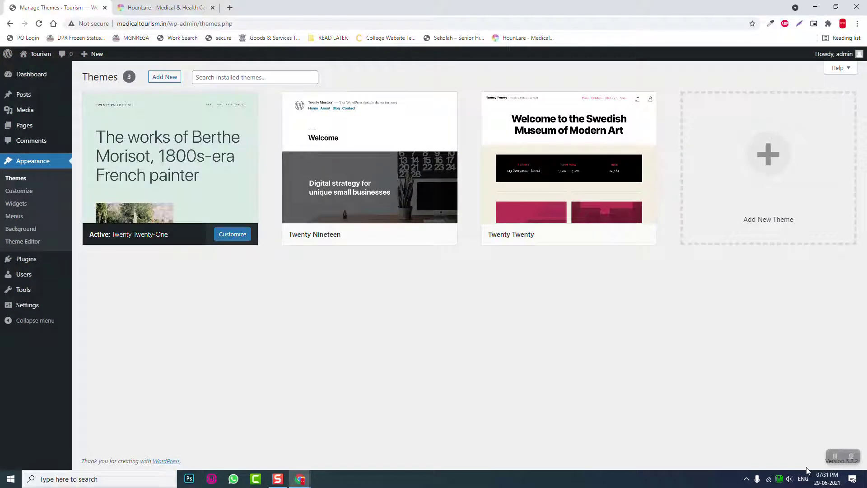
left_click(835, 457)
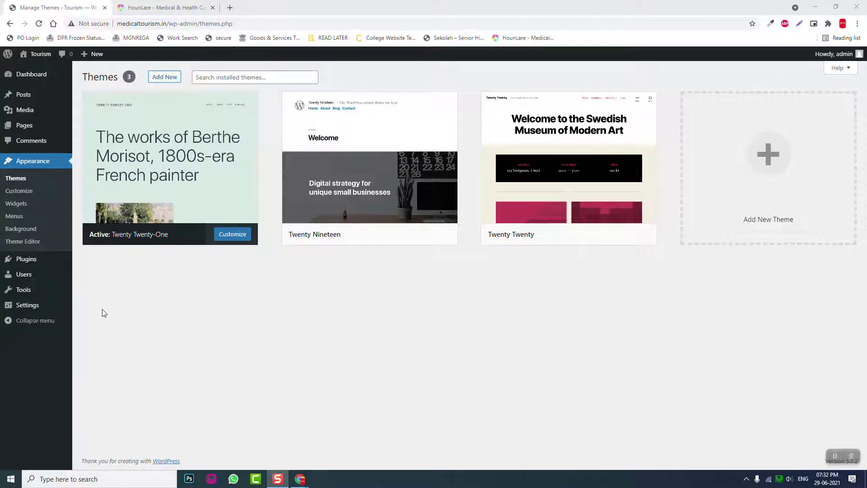
left_click(320, 174)
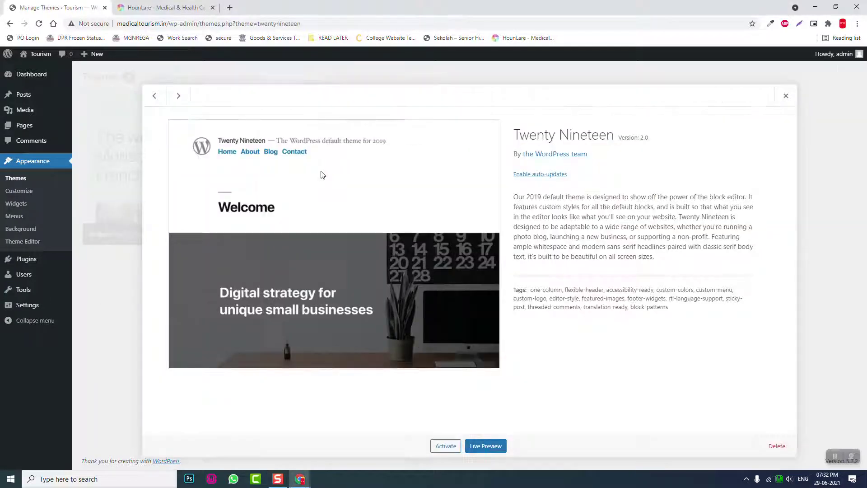
left_click(777, 446)
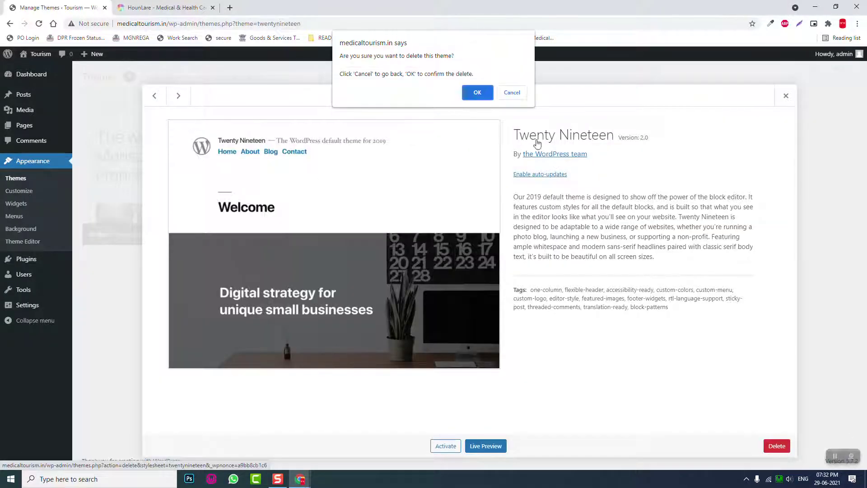
left_click(477, 92)
Step: Delete the Twenty Twenty theme as well
left_click(427, 138)
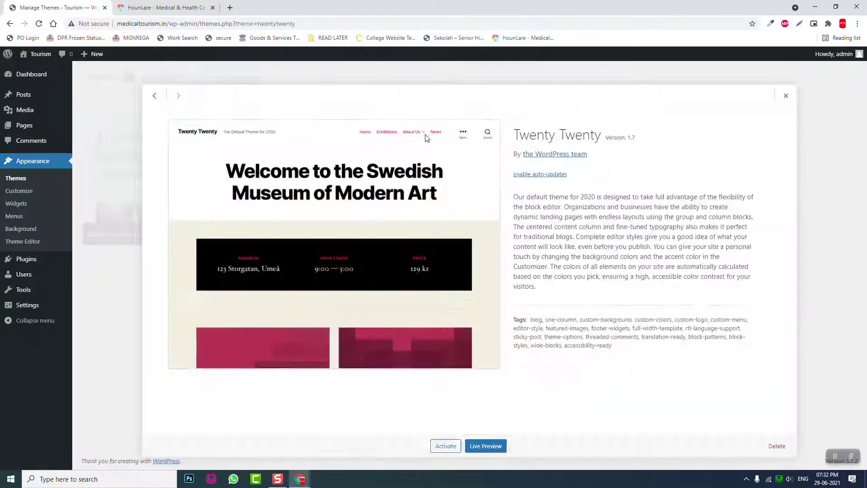
left_click(777, 446)
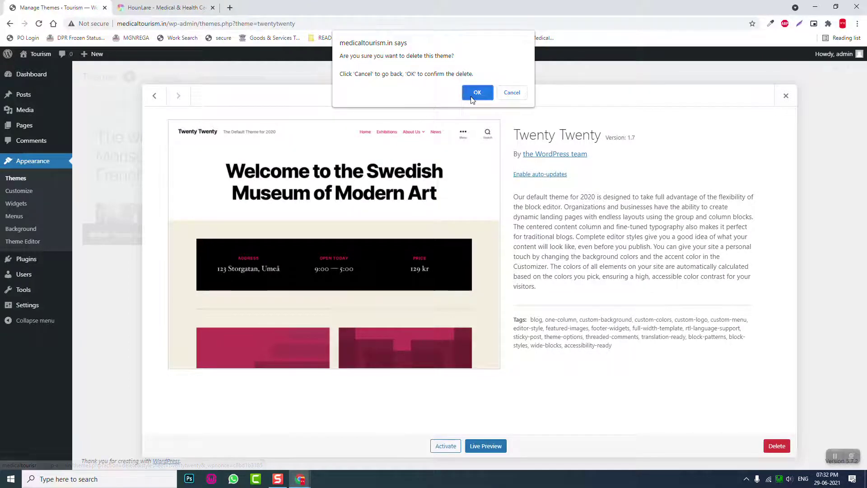
left_click(478, 93)
mouse_move(78, 310)
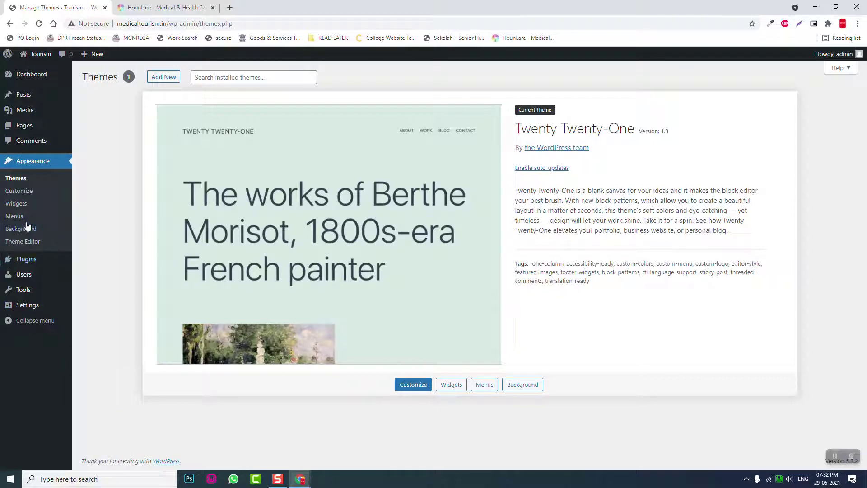
left_click(21, 205)
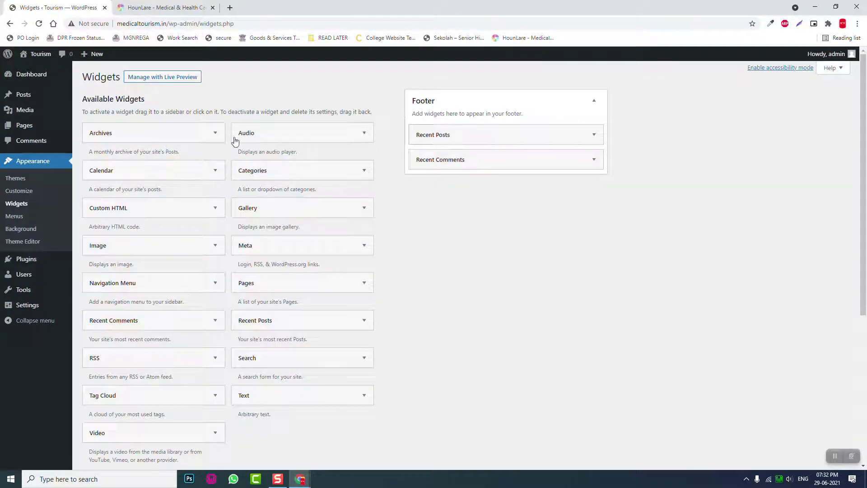
Step: Drag the Recent Posts and Recent Comments widgets out of the Footer area into Available Widgets
left_click_drag(484, 134, 330, 147)
left_click_drag(459, 133, 169, 143)
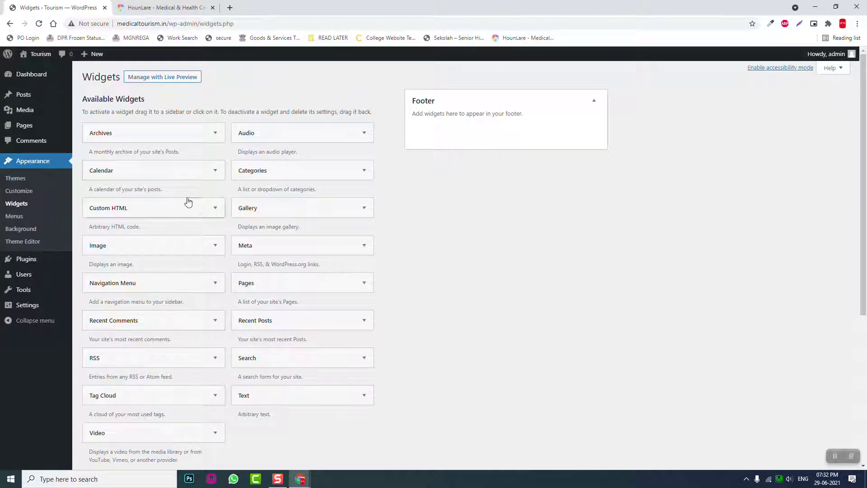
left_click(35, 193)
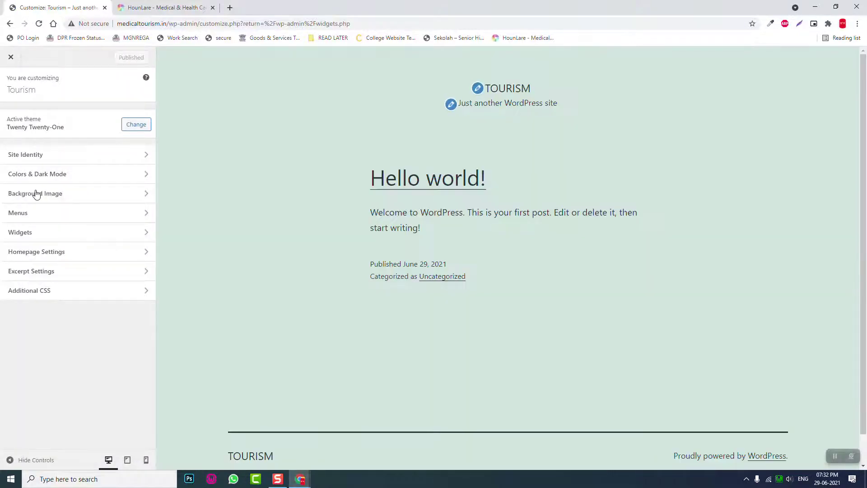
Step: Set the site background colour to white under Colors & Dark Mode
left_click(65, 173)
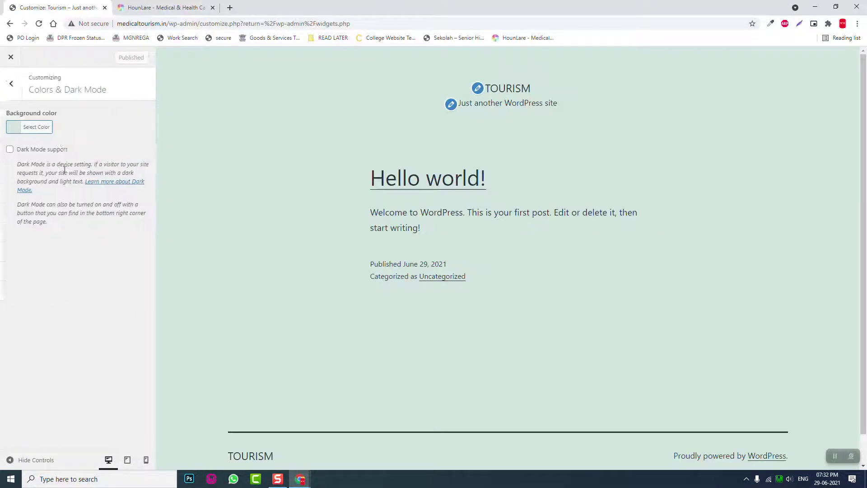
left_click(15, 127)
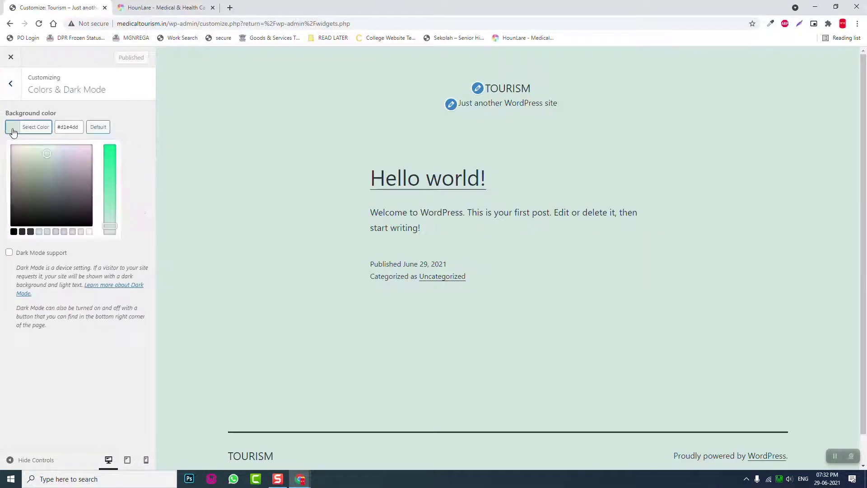
left_click(90, 232)
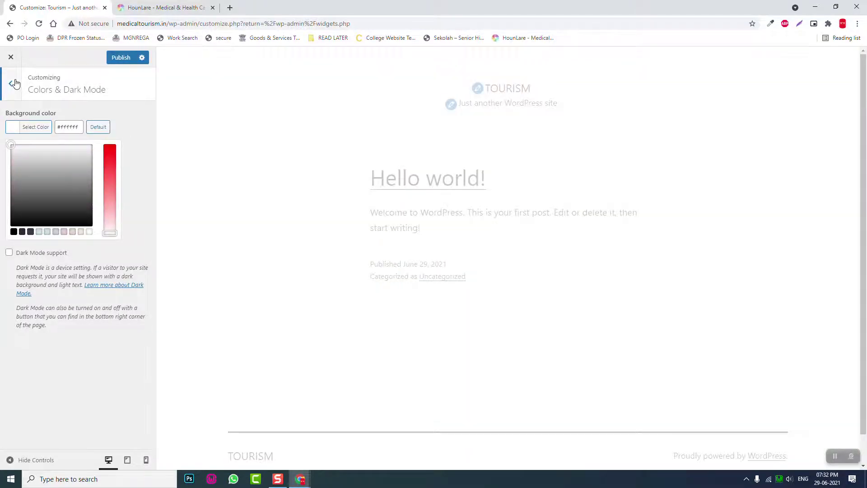
left_click(14, 83)
Step: Change the tagline to '#1 Medical Tourism Website' and publish the changes
left_click(42, 156)
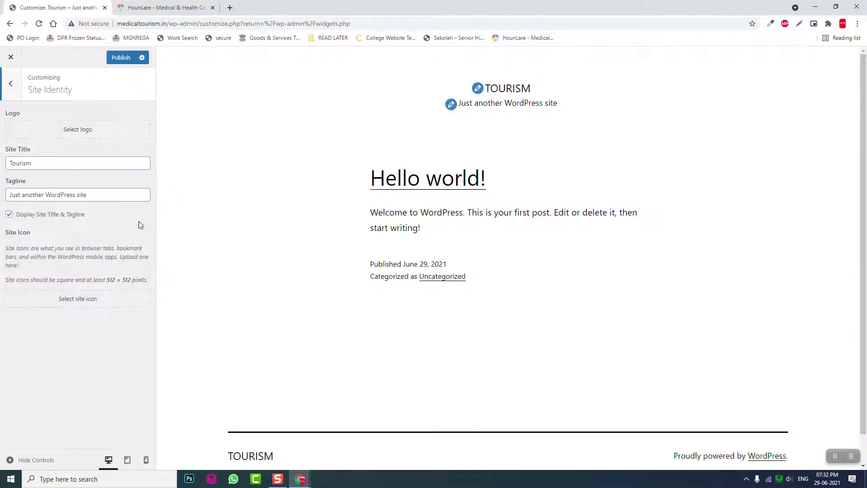
left_click_drag(134, 196, 3, 195)
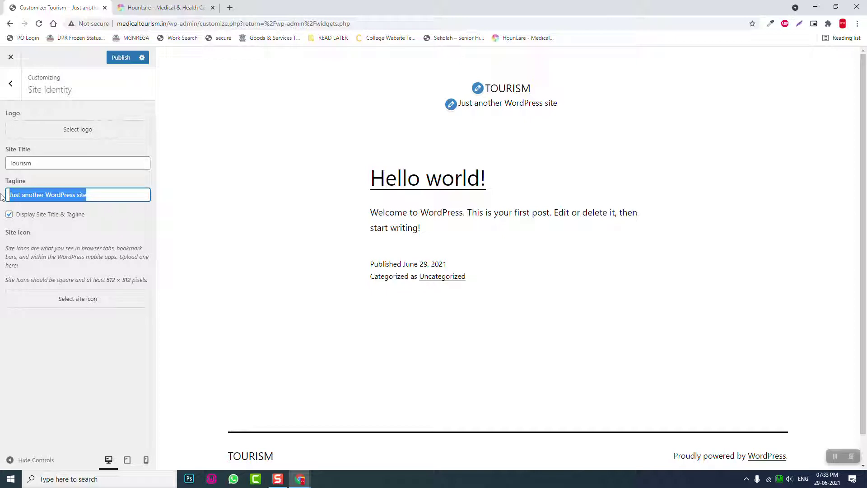
type("#")
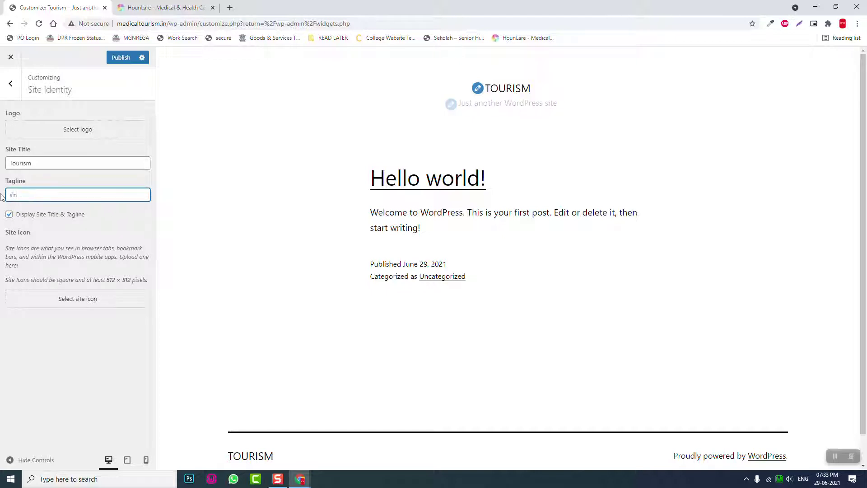
type("1")
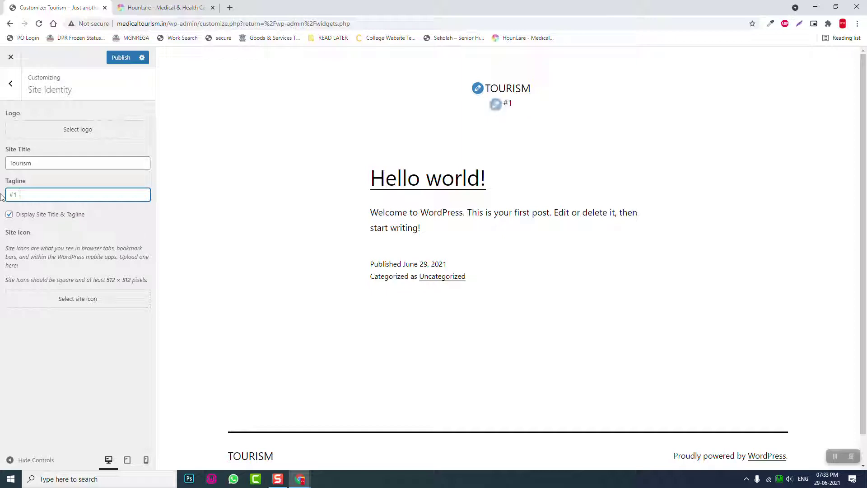
type(" Medical T")
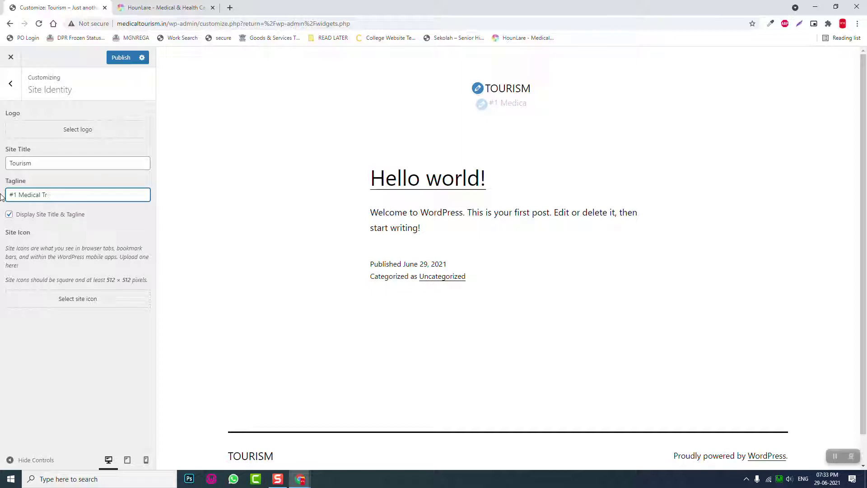
type("ourism Website")
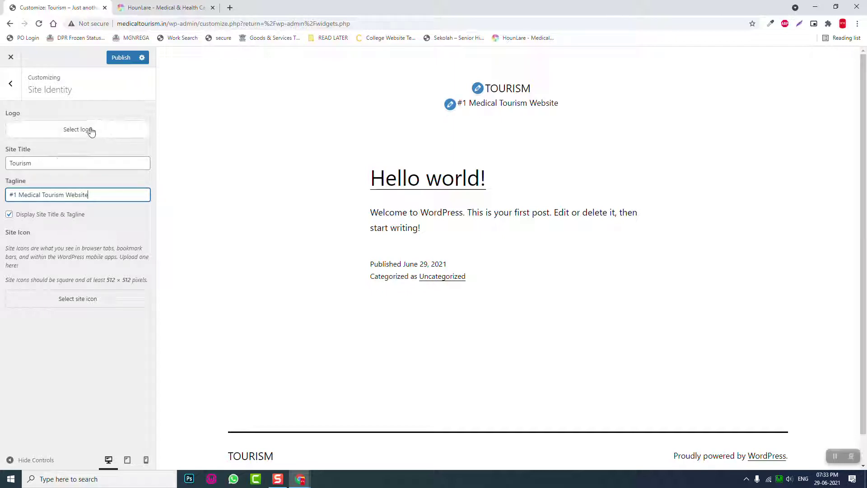
left_click(120, 57)
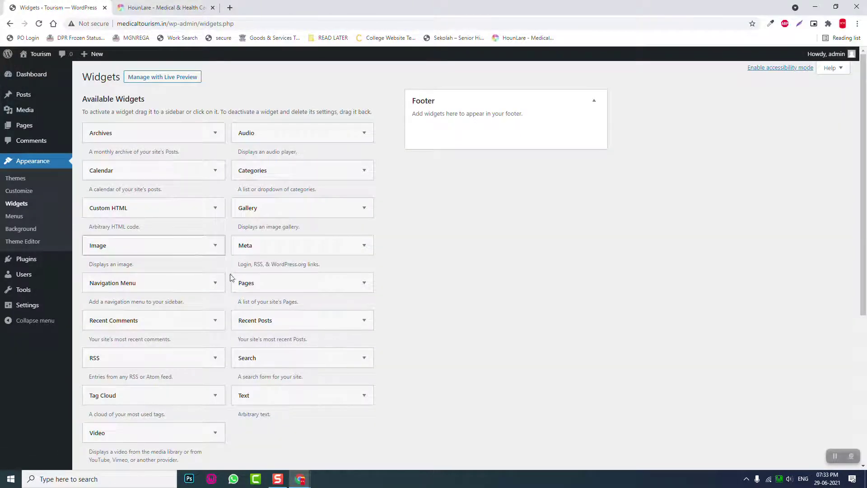
Step: Search new plugins for 'elementor' and install Elementor Website Builder
mouse_move(54, 260)
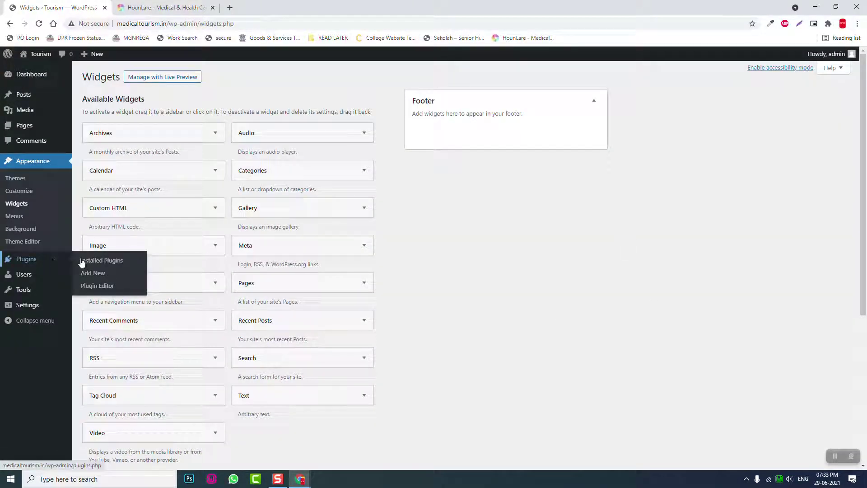
left_click(97, 274)
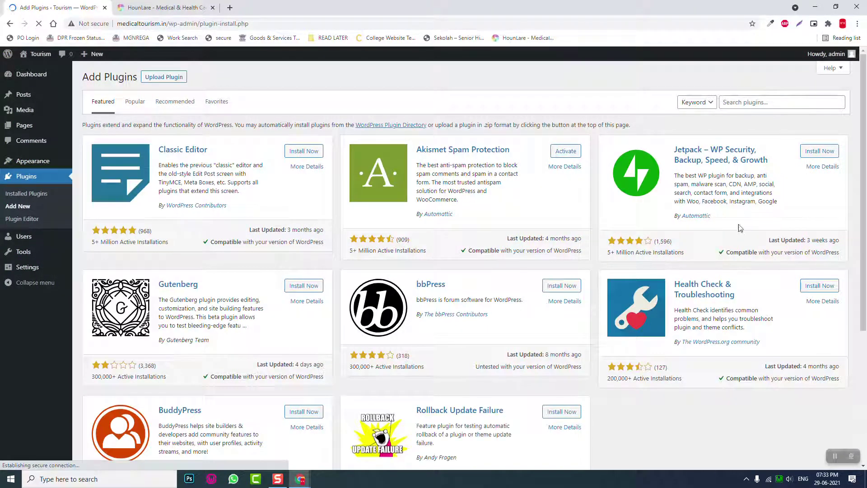
left_click(737, 103)
type("el")
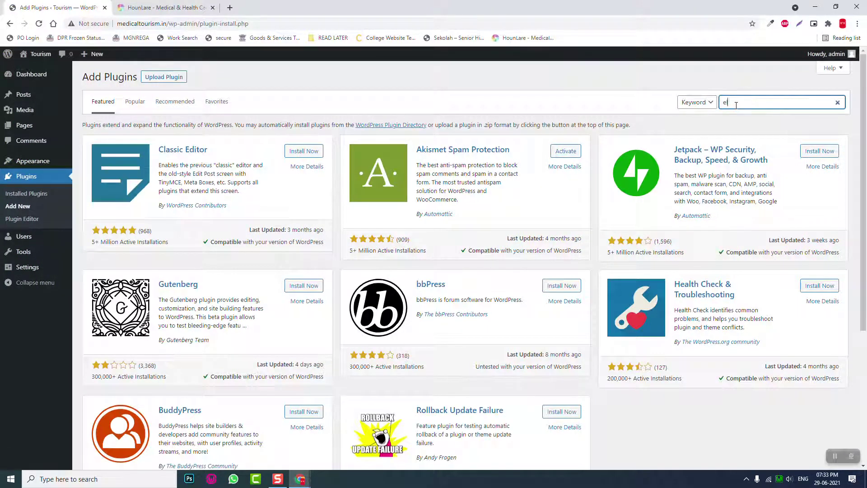
type("ementor")
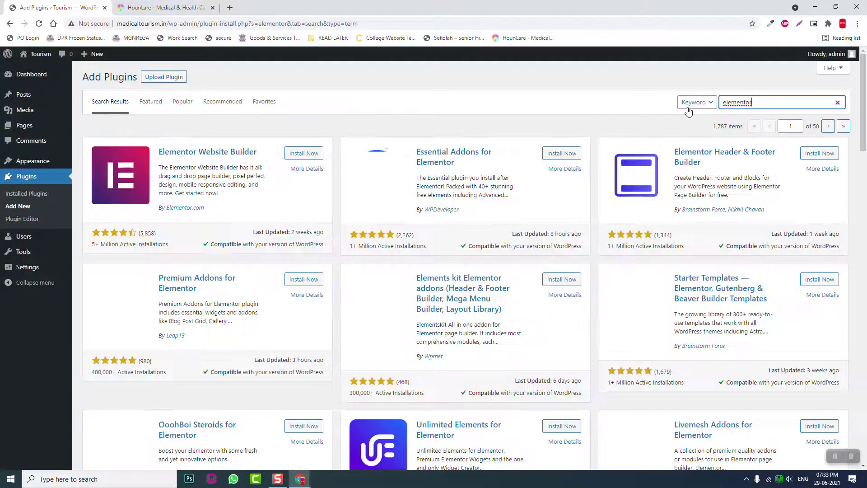
left_click(310, 157)
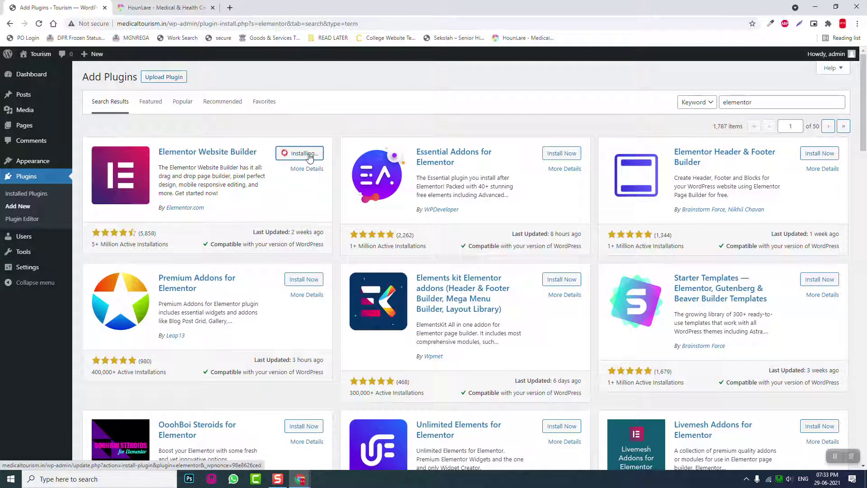
Step: Install Elementor Header & Footer Builder and Livemesh Addons for Elementor
left_click(828, 153)
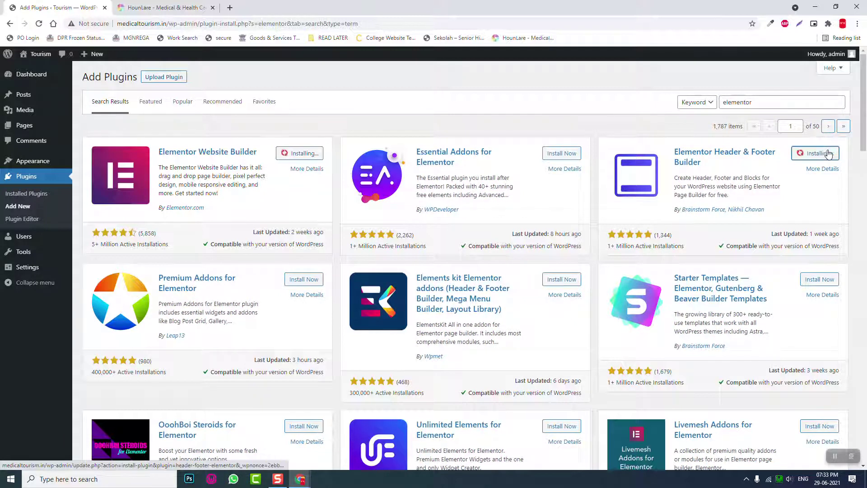
scroll(595, 158, "down", 1)
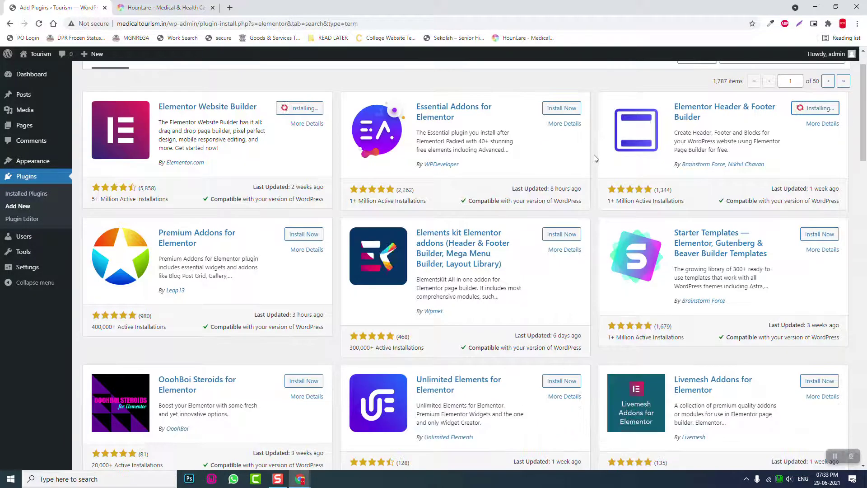
scroll(714, 243, "down", 2)
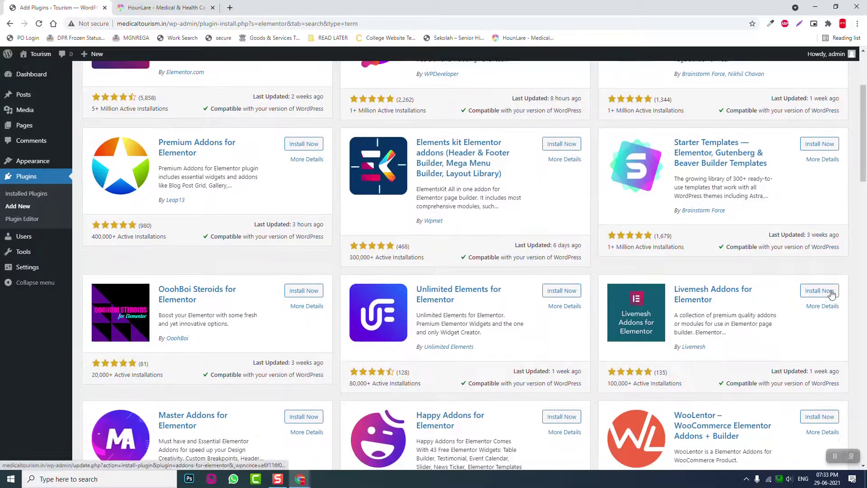
left_click(830, 291)
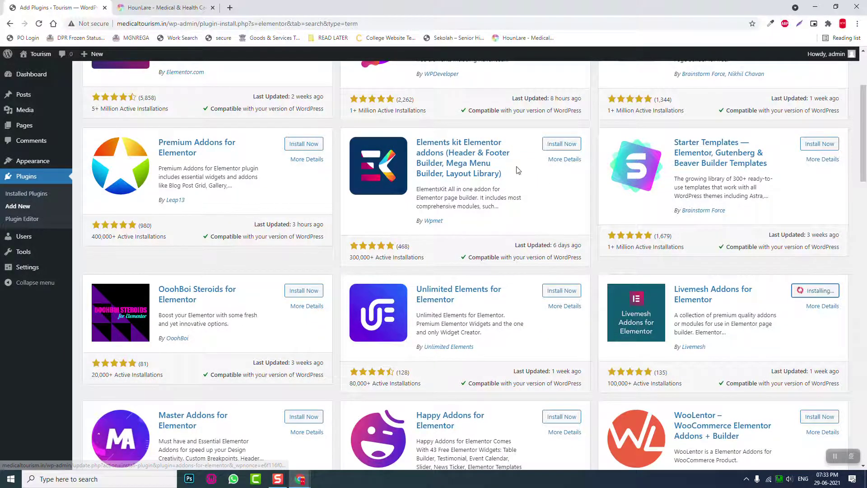
scroll(515, 167, "down", 3)
scroll(514, 167, "down", 3)
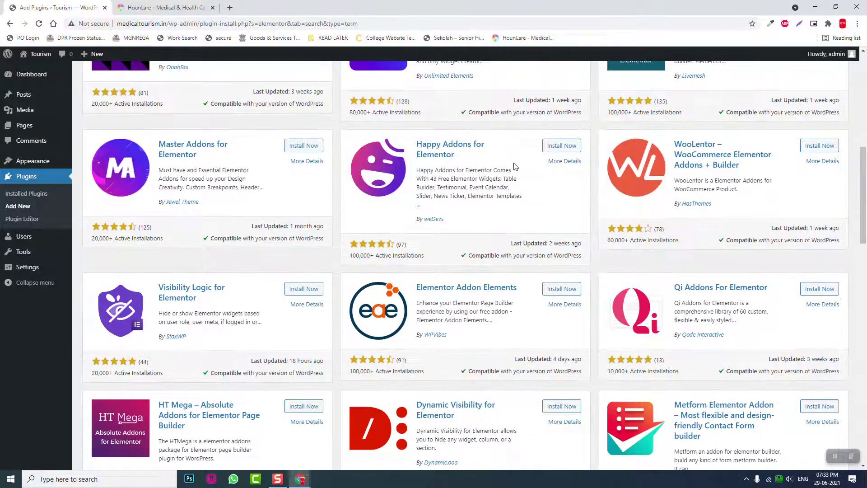
scroll(514, 167, "down", 1)
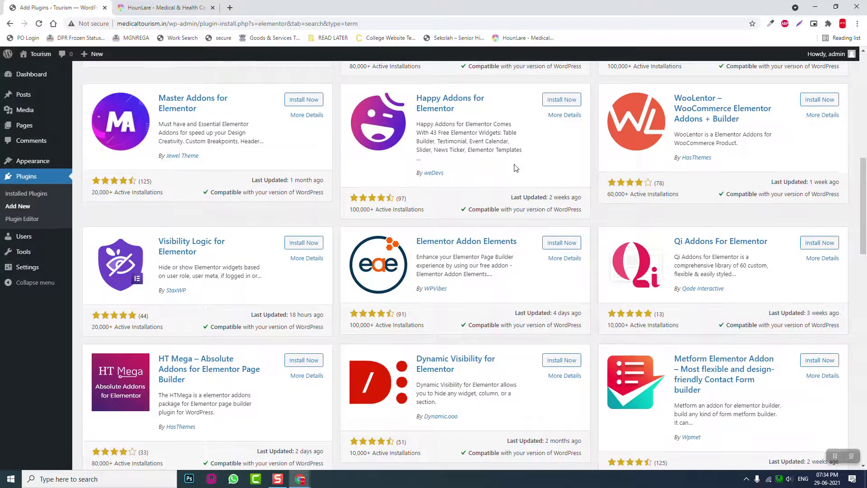
scroll(515, 165, "down", 1)
scroll(515, 165, "down", 2)
scroll(515, 167, "down", 2)
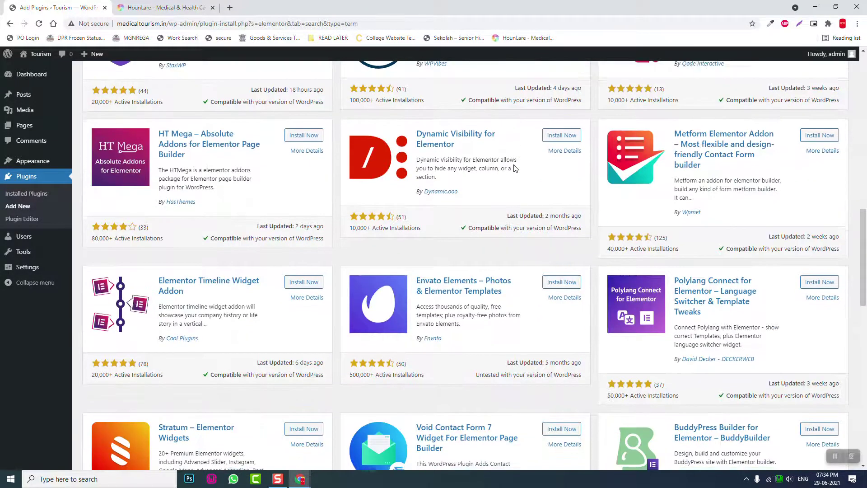
scroll(514, 168, "down", 3)
scroll(515, 168, "down", 3)
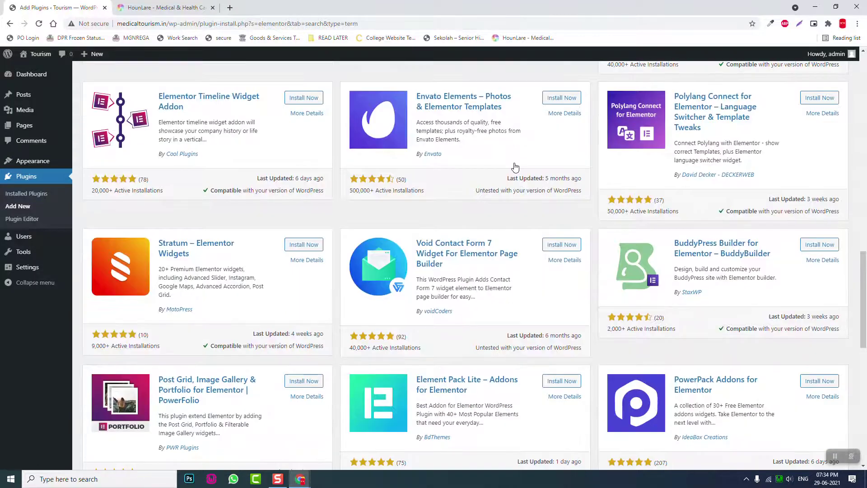
scroll(514, 168, "down", 3)
scroll(515, 168, "down", 3)
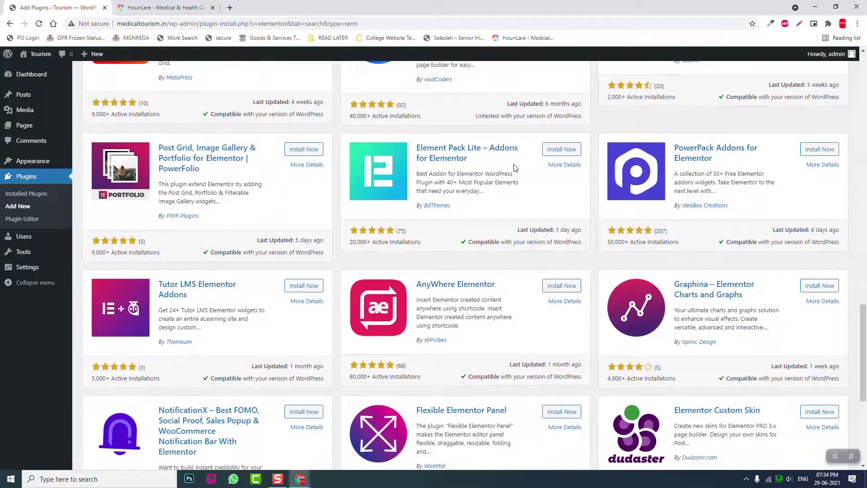
scroll(515, 168, "down", 2)
scroll(514, 168, "down", 1)
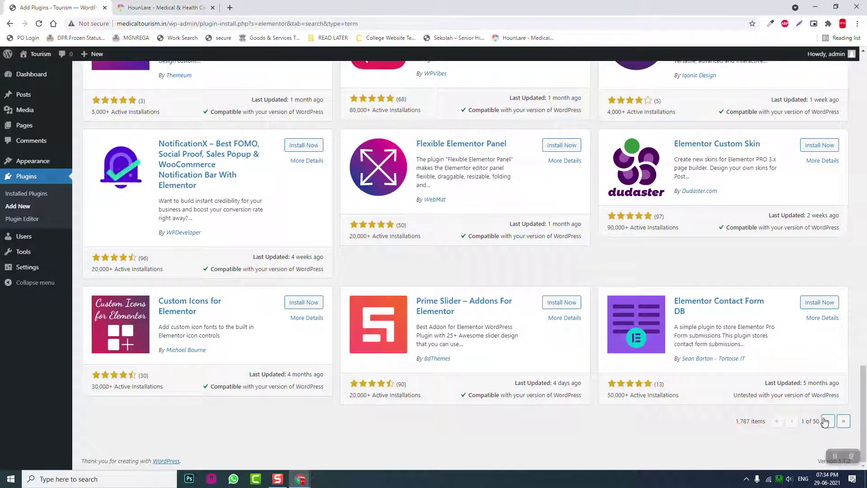
Step: Go to the next page of elementor results, staying on the page so installs continue
left_click(827, 422)
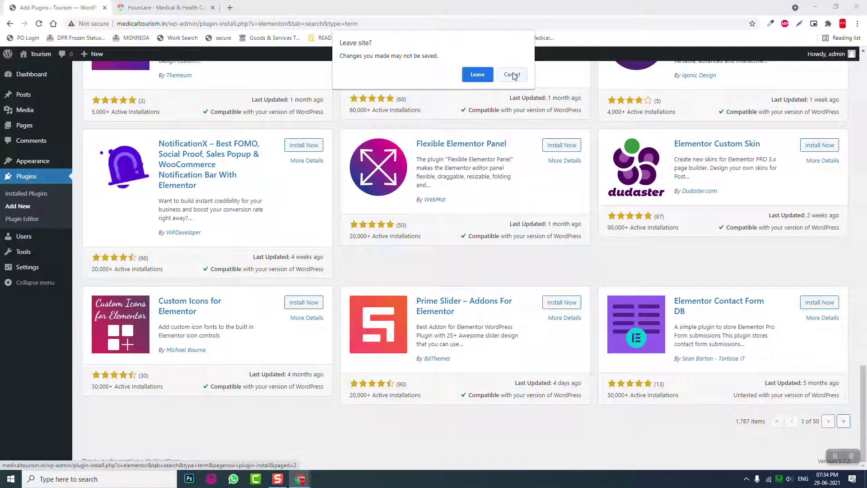
left_click(514, 74)
scroll(395, 131, "up", 20)
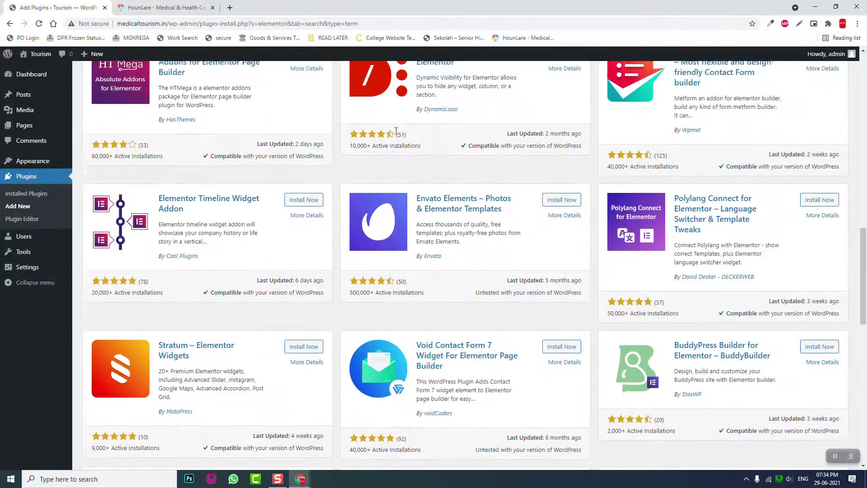
scroll(395, 134, "up", 15)
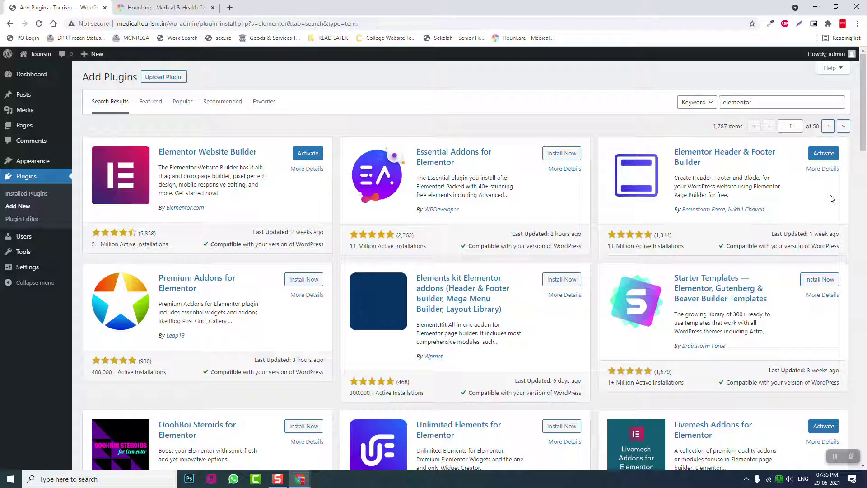
Step: Wait for the three Elementor plugin installs to finish, then scroll down the results
scroll(441, 232, "down", 20)
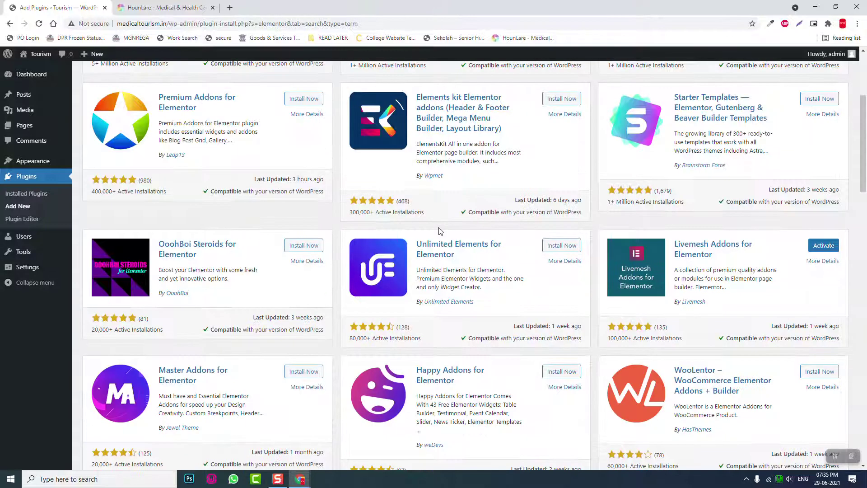
Step: Go to the second page of elementor results and install Sina Extension for Elementor
scroll(782, 383, "down", 10)
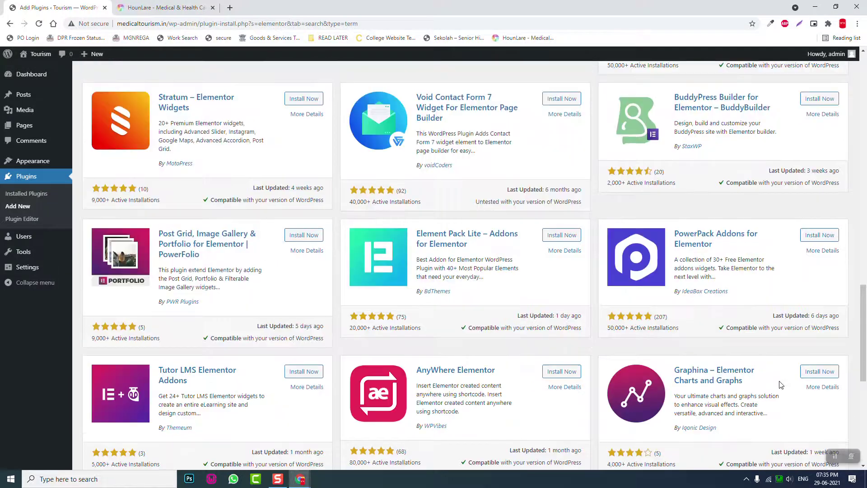
left_click(828, 422)
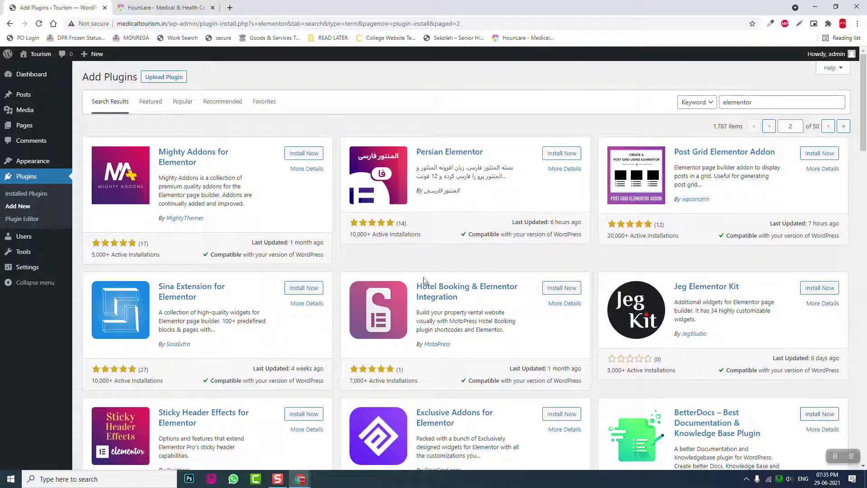
left_click(302, 290)
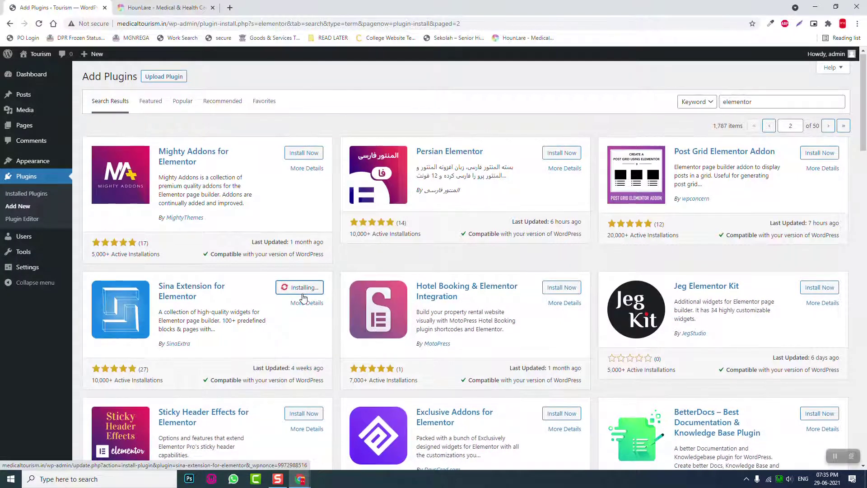
Step: Install Sticky Header Effects for Elementor, then scroll back to the top of the results
scroll(302, 298, "down", 1)
left_click(302, 368)
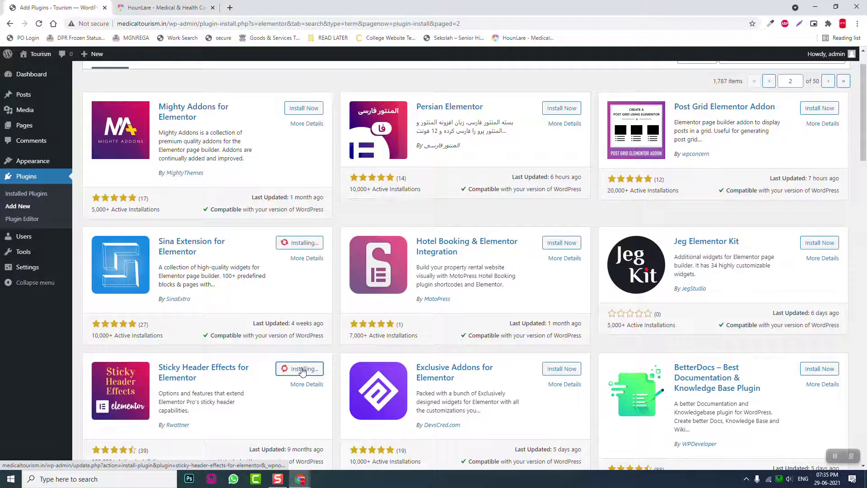
scroll(302, 362, "down", 3)
scroll(302, 359, "down", 1)
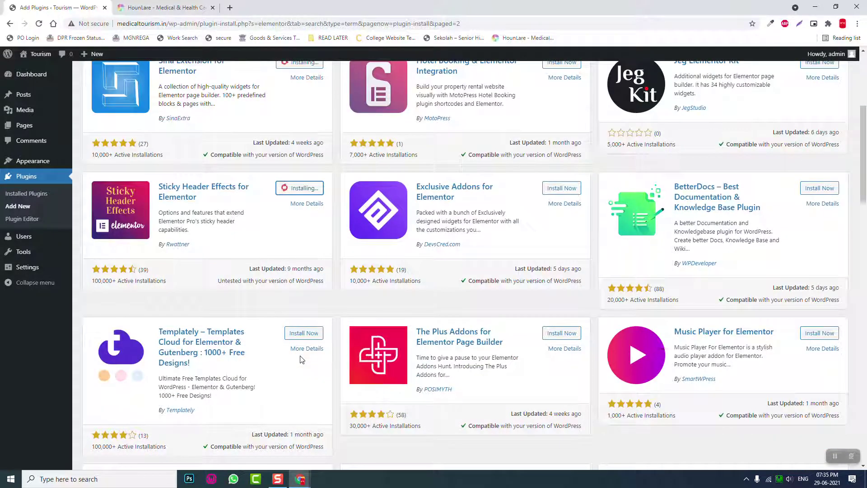
scroll(302, 359, "down", 3)
scroll(302, 359, "down", 1)
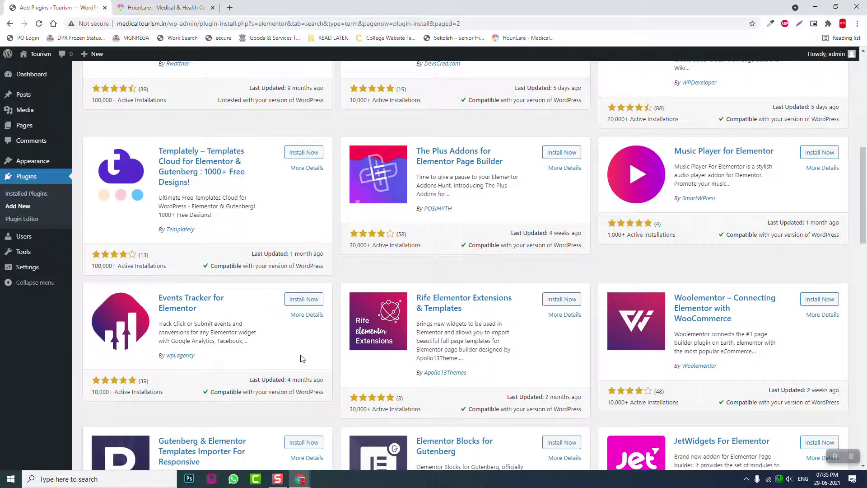
scroll(302, 358, "down", 2)
scroll(302, 358, "down", 4)
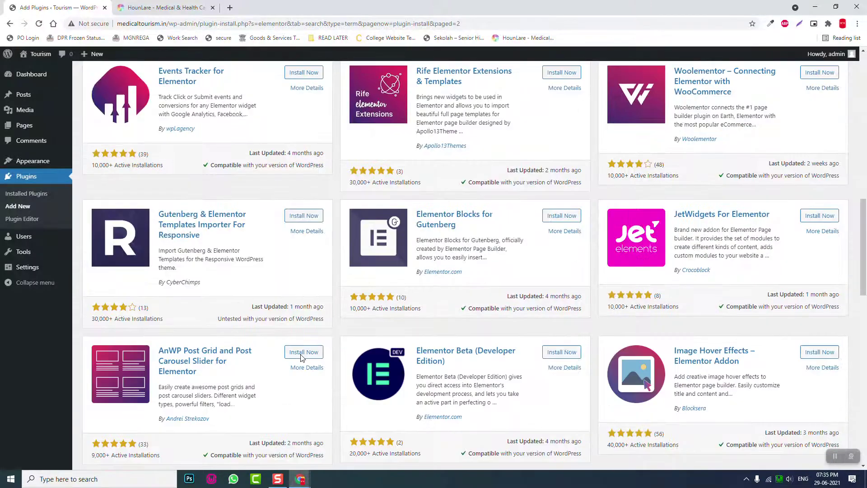
scroll(307, 345, "down", 3)
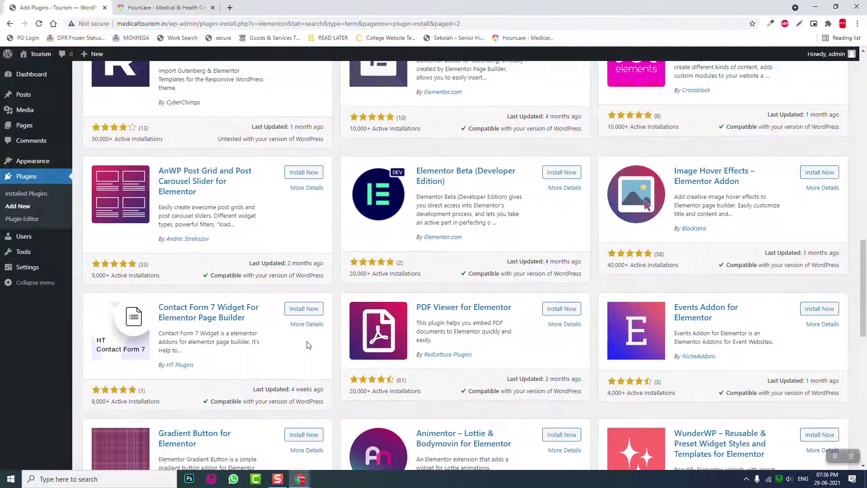
scroll(308, 344, "down", 5)
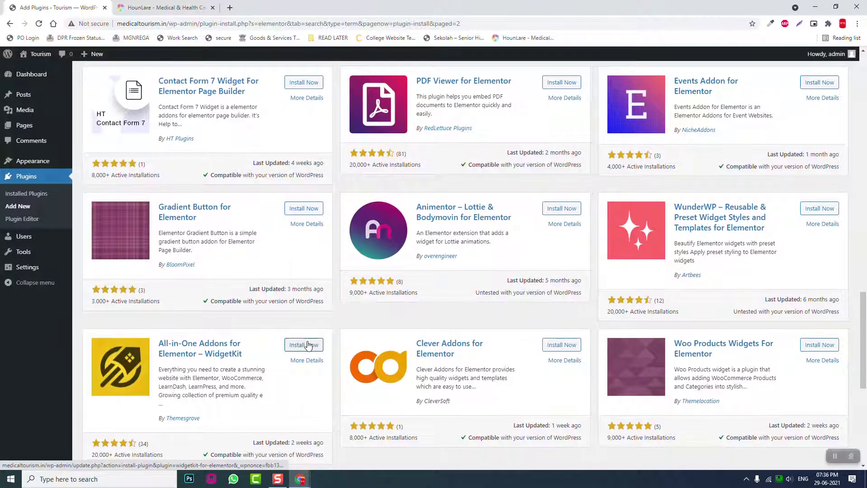
scroll(307, 345, "down", 1)
scroll(307, 346, "down", 2)
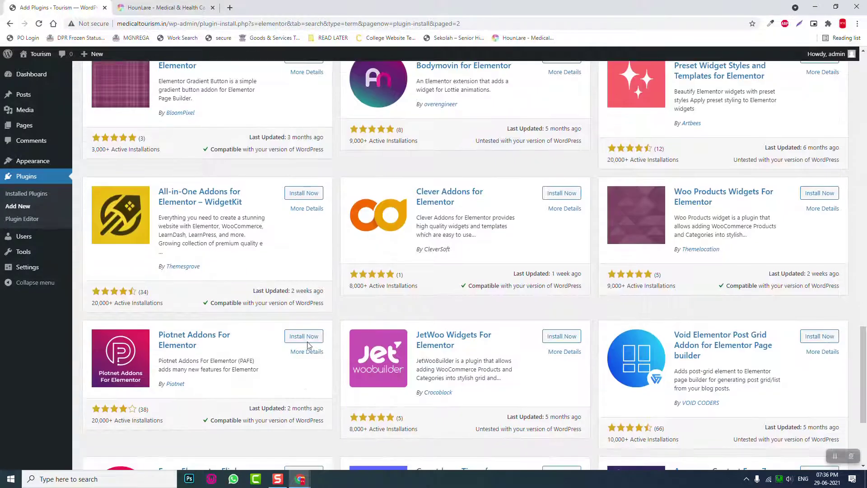
scroll(307, 346, "down", 3)
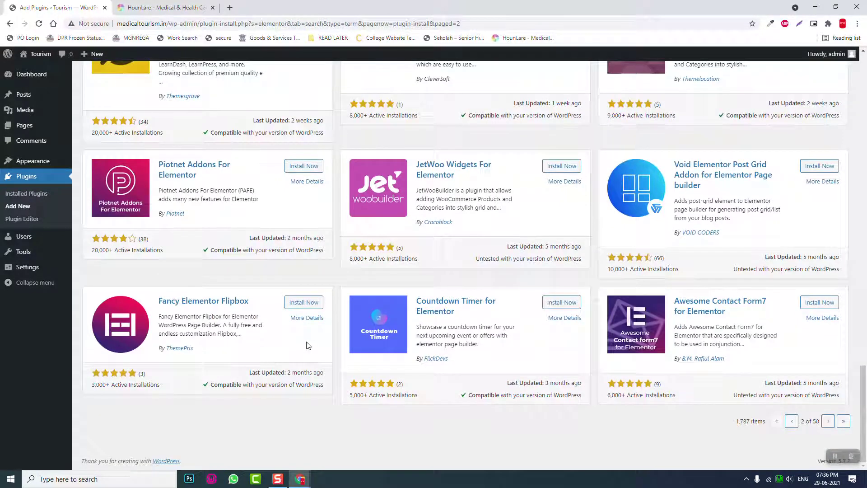
scroll(285, 250, "up", 3)
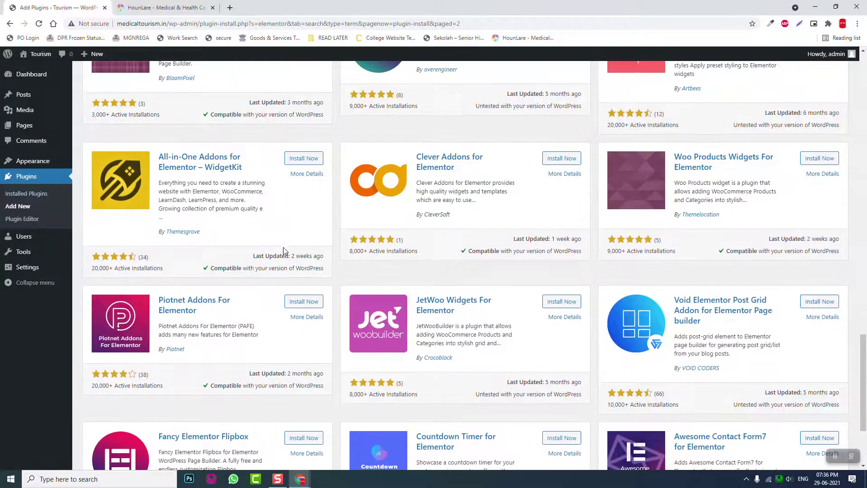
scroll(286, 250, "up", 6)
scroll(286, 249, "up", 10)
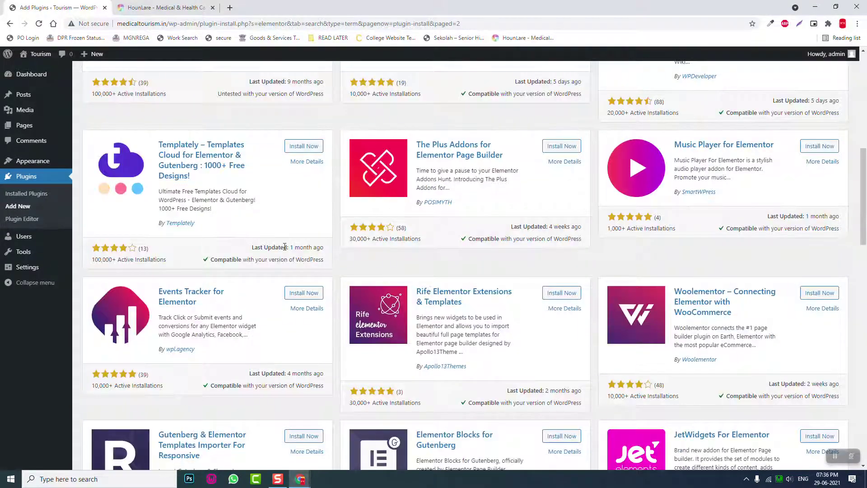
scroll(284, 247, "up", 5)
scroll(284, 247, "up", 4)
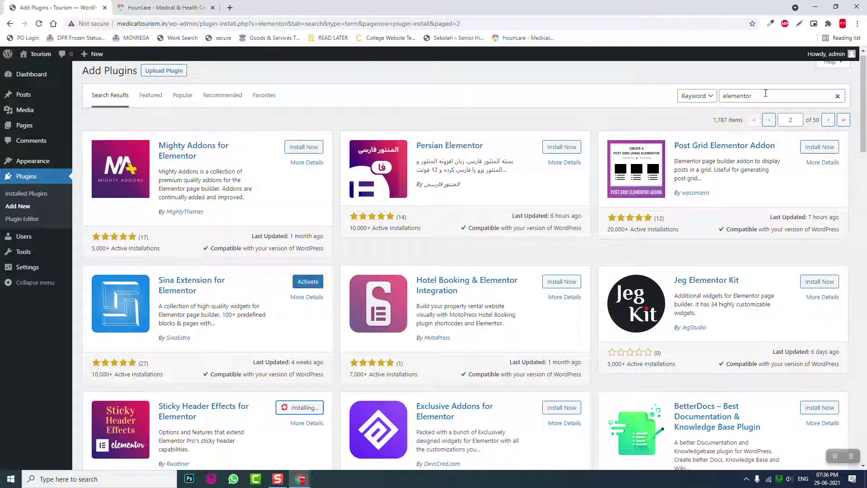
Step: Search plugins for 'cpt' and install Custom Post Type UI
left_click_drag(765, 93, 683, 103)
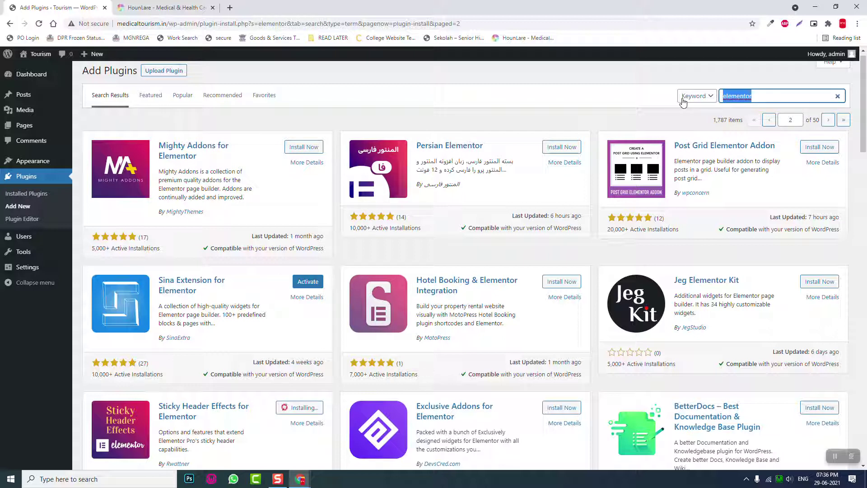
type("cpt")
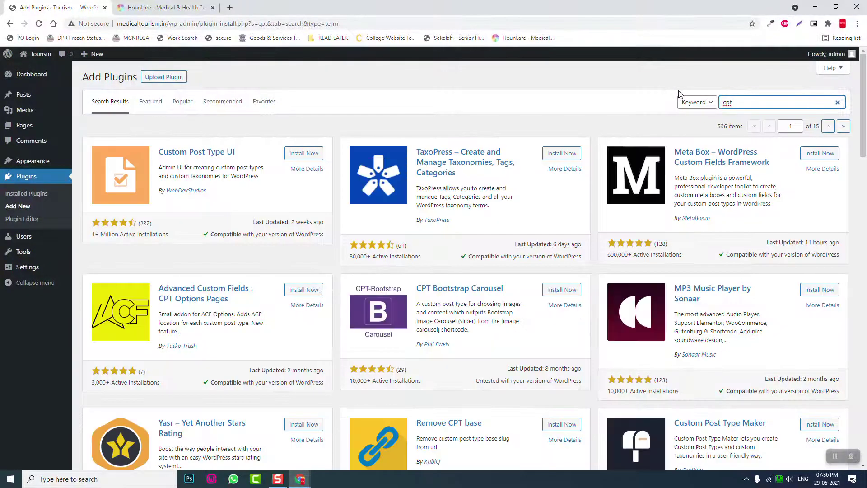
left_click(305, 154)
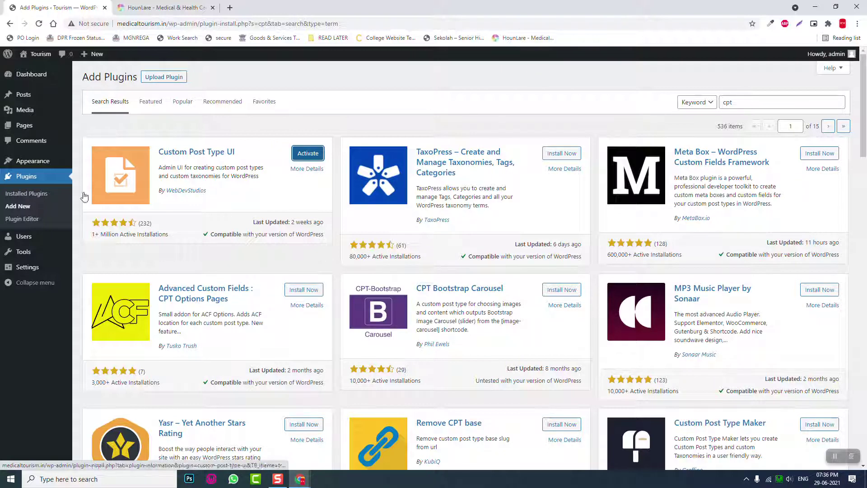
left_click(38, 195)
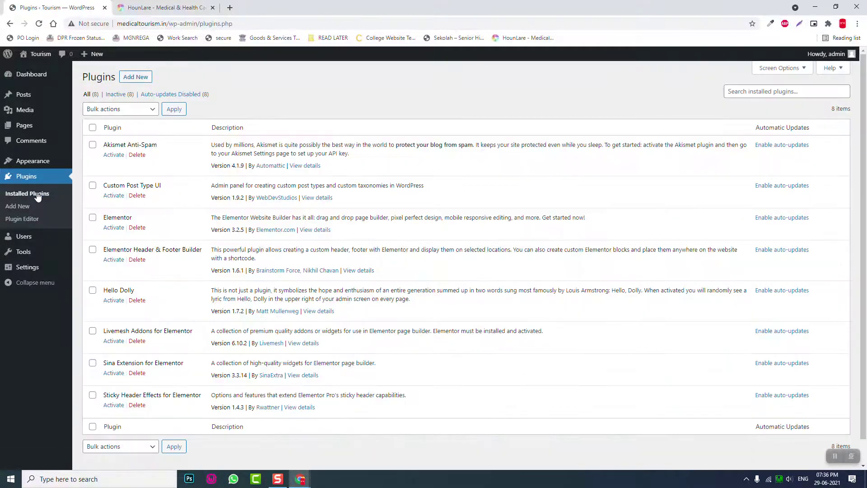
Step: Delete the Akismet Anti-Spam and Hello Dolly plugins
left_click(138, 155)
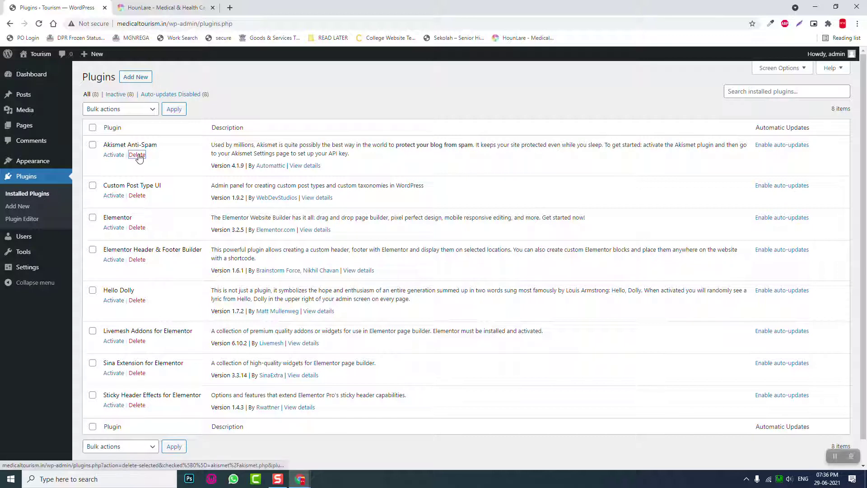
left_click(476, 75)
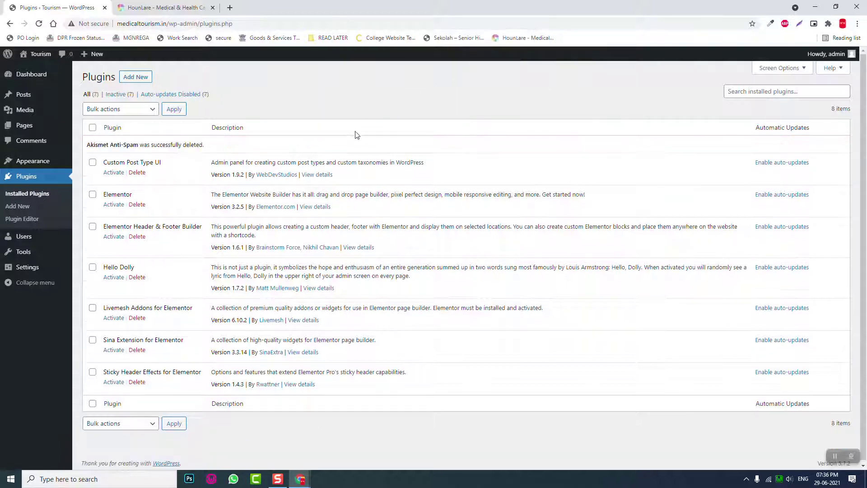
left_click(138, 277)
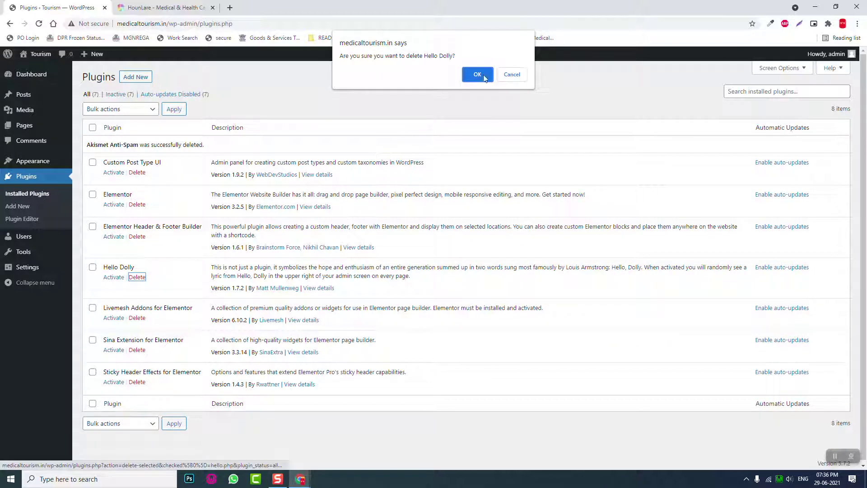
left_click(478, 74)
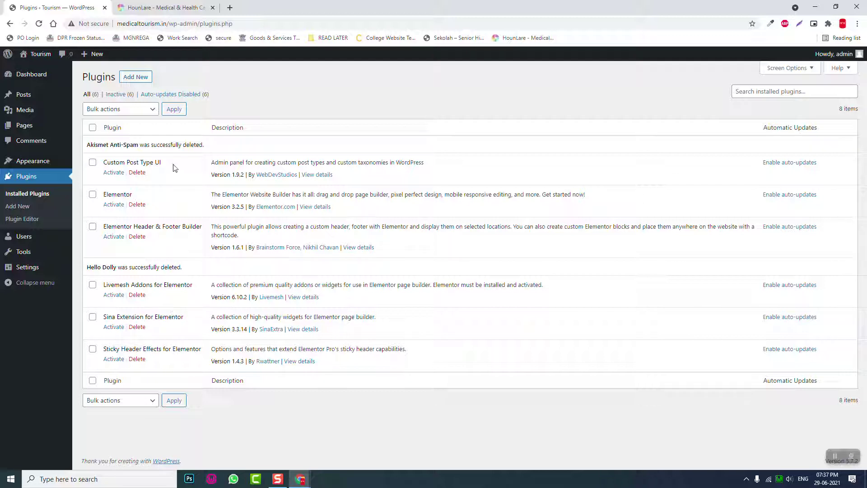
Step: Select all remaining plugins and activate them with the Activate bulk action
left_click(92, 128)
left_click(136, 109)
left_click(113, 131)
left_click(171, 110)
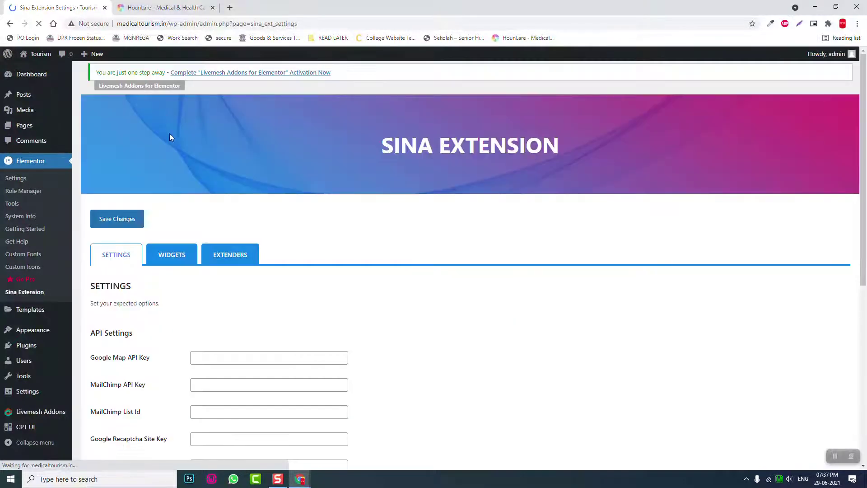
Step: In CPT UI's Add/Edit Post Types, enter slug 'service' and plural label 'Services'
scroll(171, 135, "down", 4)
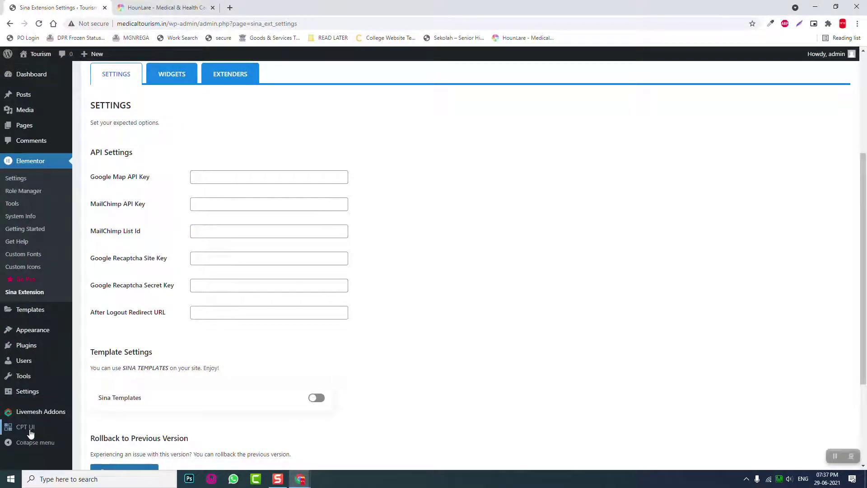
mouse_move(30, 432)
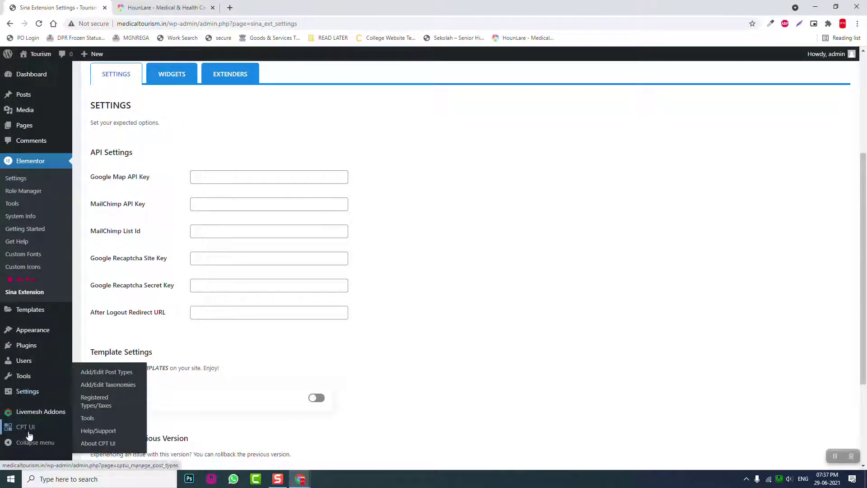
left_click(123, 371)
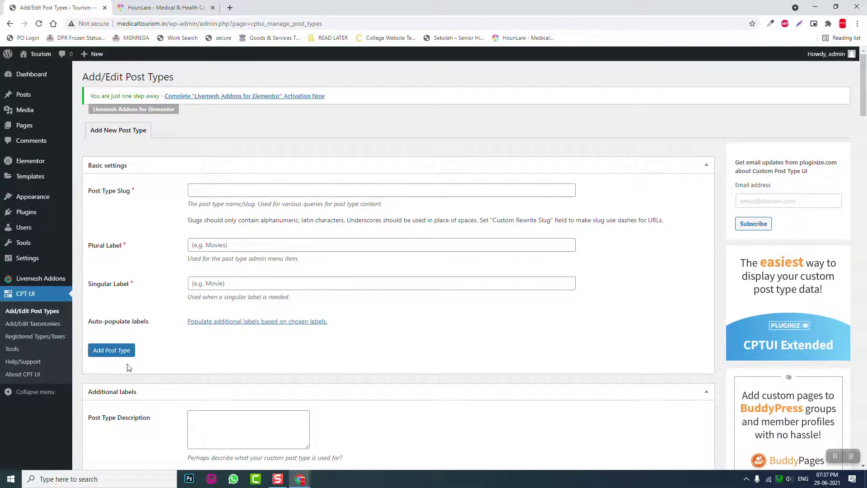
left_click(238, 186)
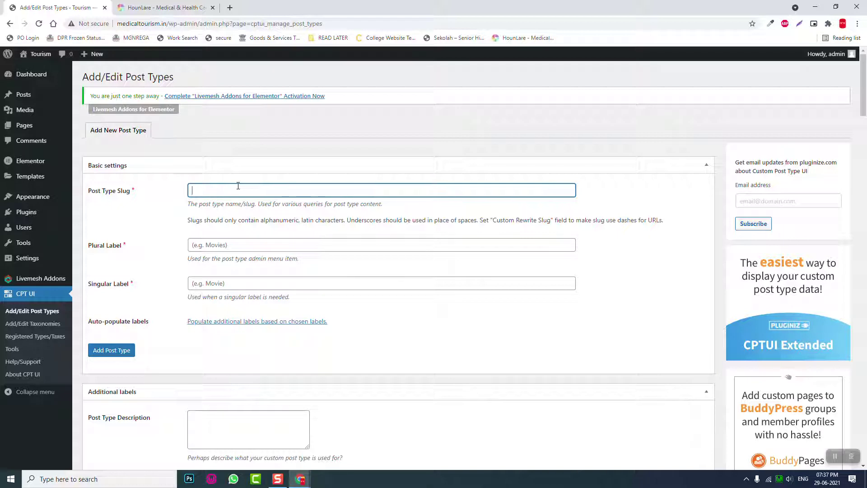
type("service")
key("Tab")
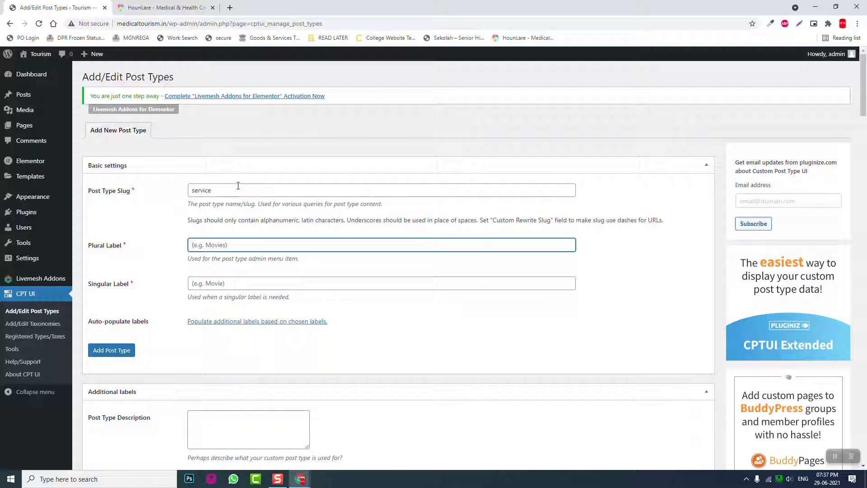
type("Services")
Step: Set the singular label to 'Service' and add the post type
key("Tab")
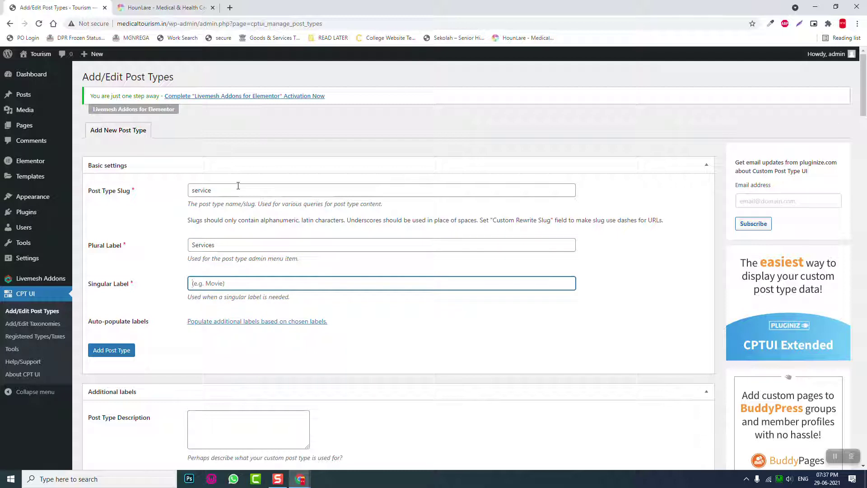
type("Ser")
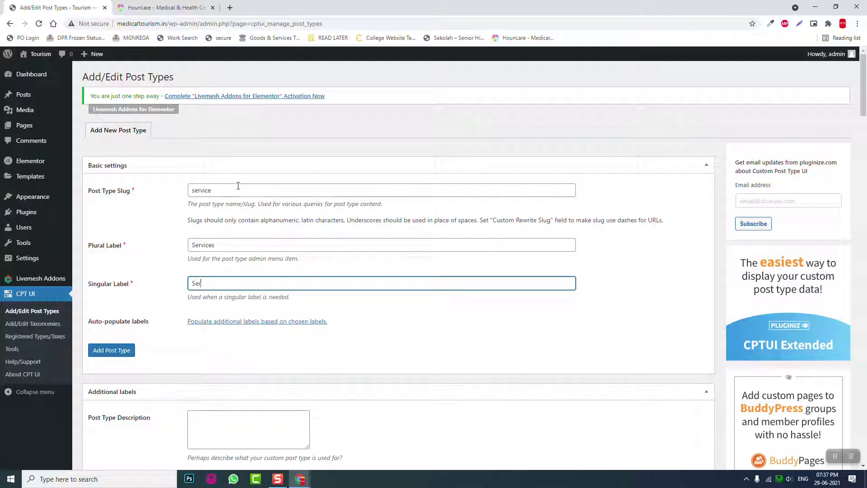
type("vice")
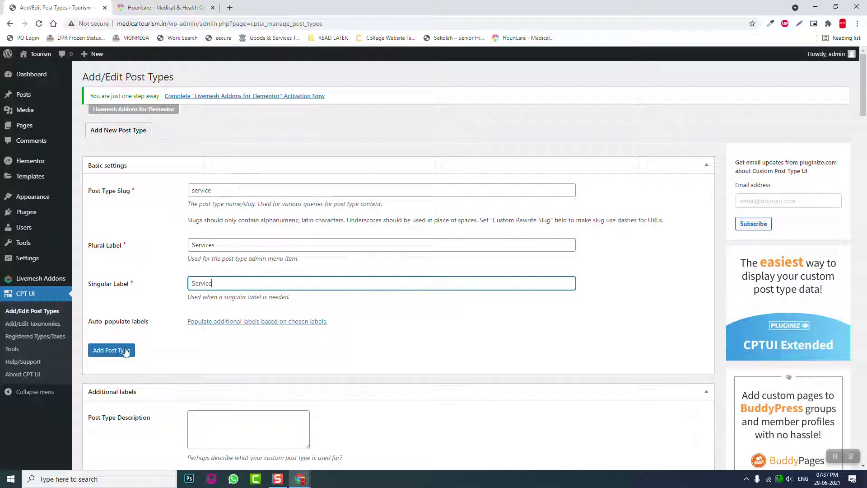
left_click(121, 352)
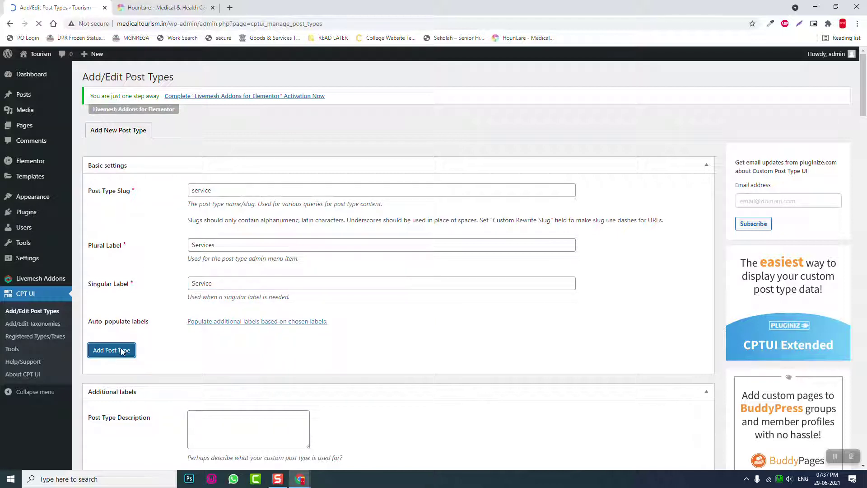
left_click(219, 220)
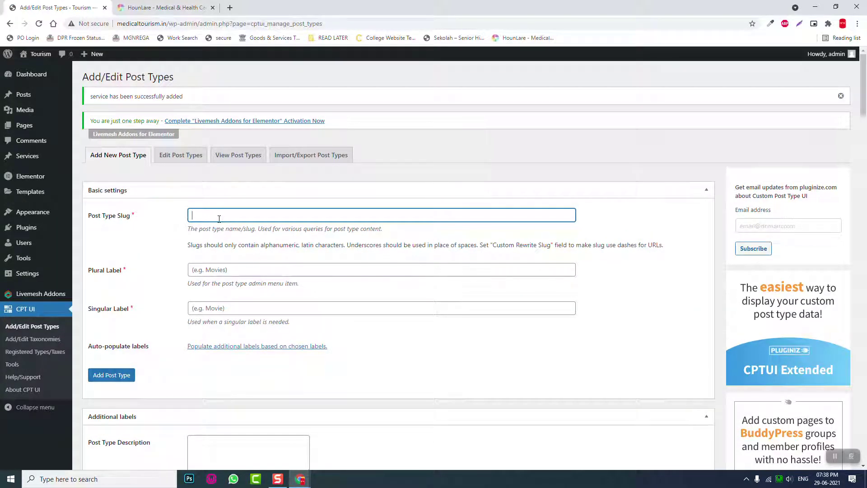
Step: Create the 'service-provider' post type with labels 'Service Providers' and 'Service Provider'
type("service-provider")
left_click(215, 272)
type("Ser")
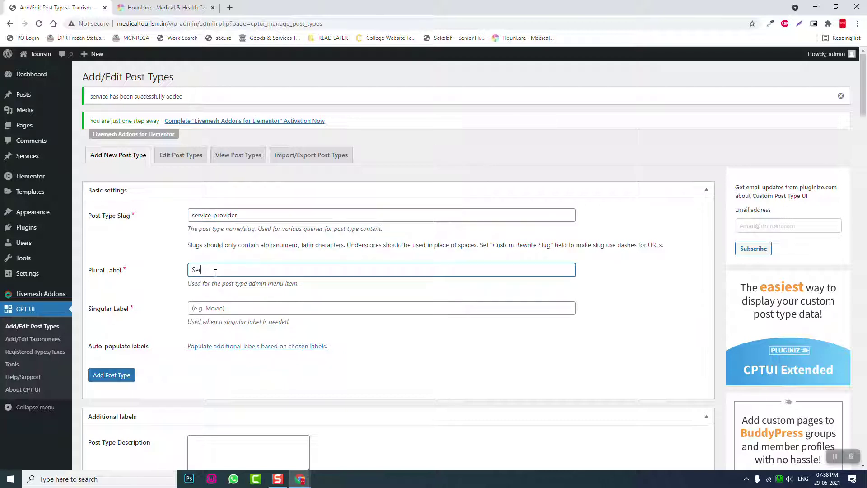
type("vi")
key("BackSpace")
type("vice Providers")
key("Tab")
type("S")
key("BackSpace")
type("Ser")
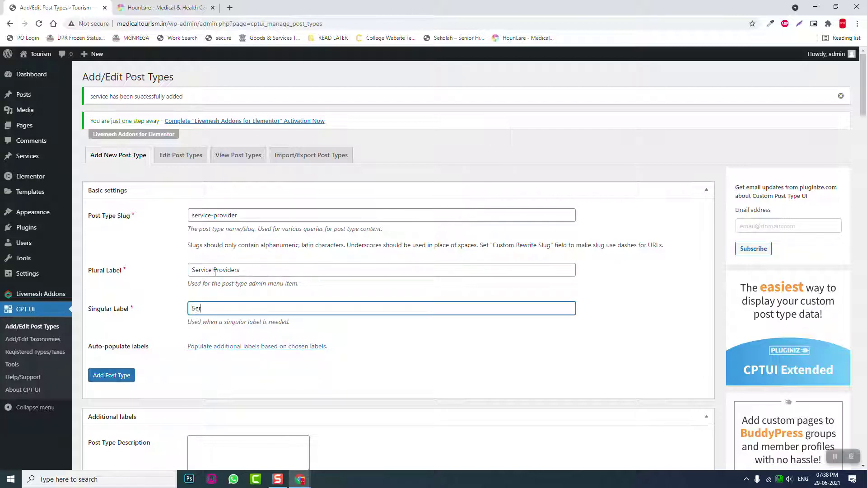
type("vice Provider")
left_click(114, 378)
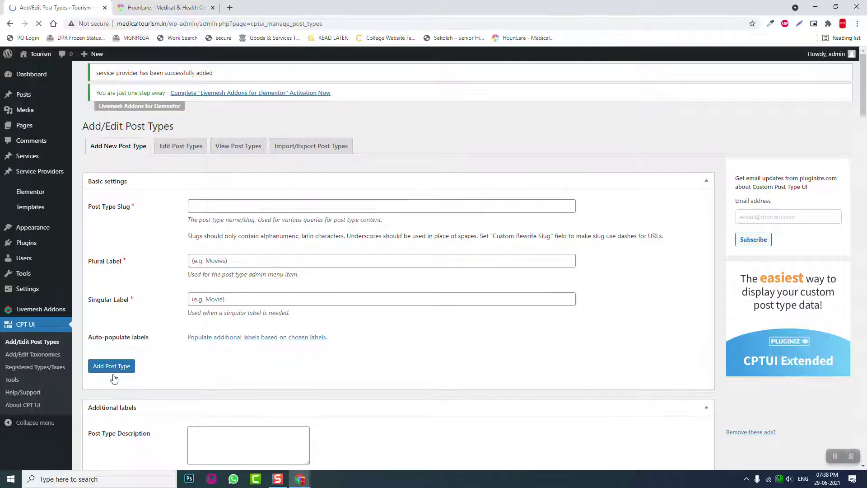
Step: Enable Elementor for the Services and Service Providers post types and save
mouse_move(31, 192)
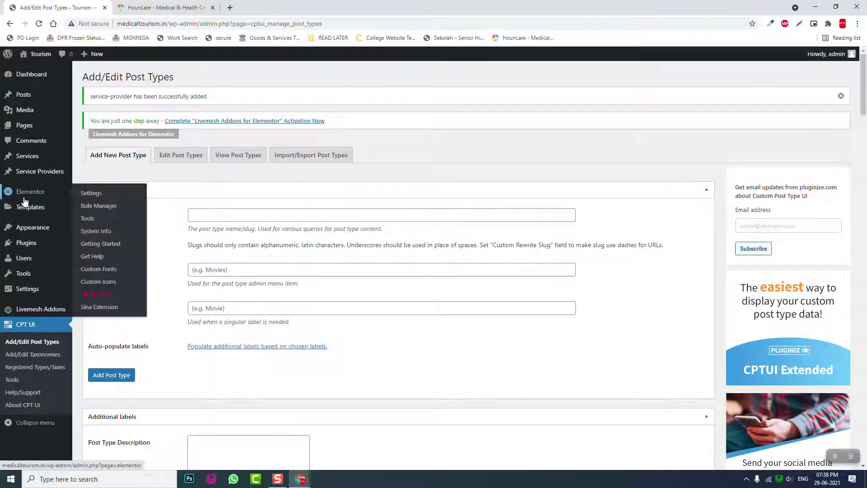
left_click(97, 195)
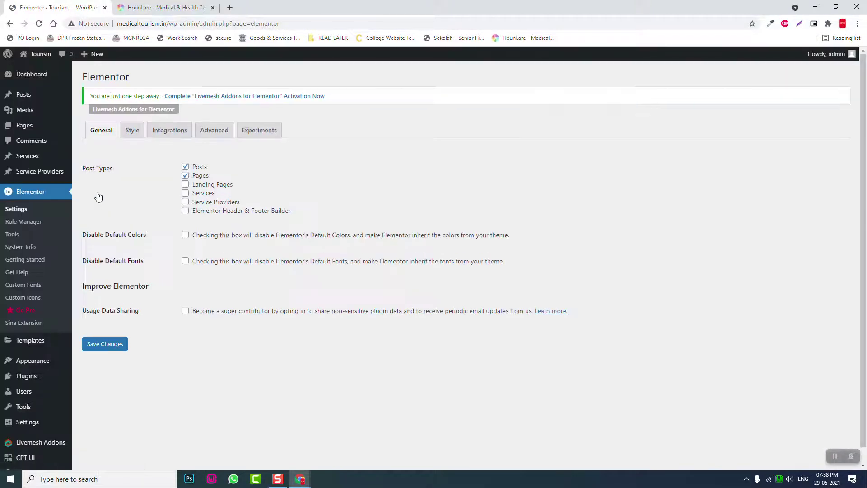
left_click(205, 195)
left_click(210, 203)
left_click(119, 346)
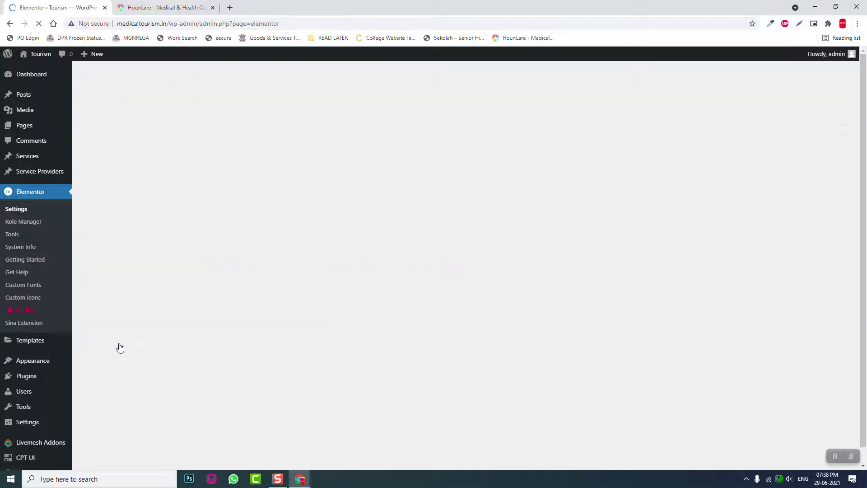
Step: Set Load Font Awesome 4 Support to Yes in Elementor's Advanced settings and save
left_click(216, 135)
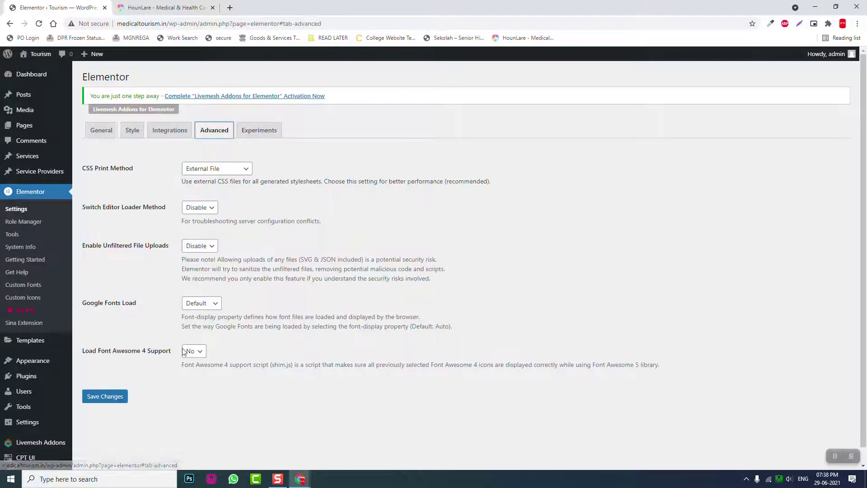
left_click(193, 352)
left_click(194, 372)
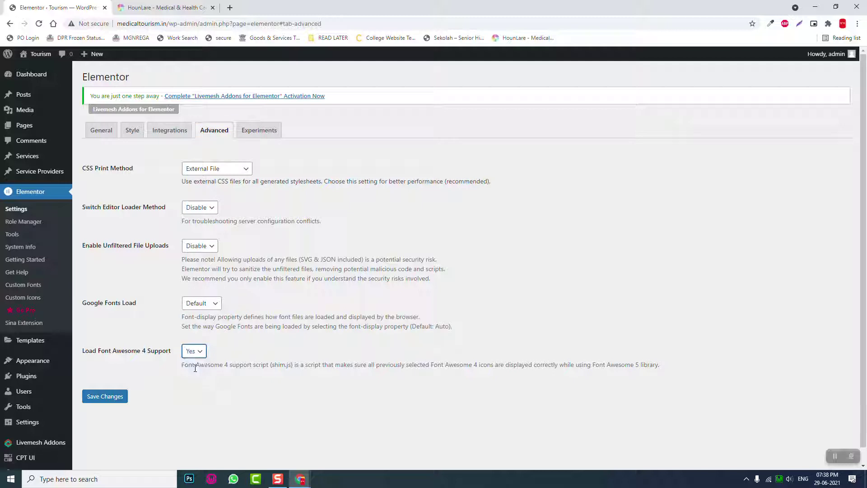
left_click(106, 397)
mouse_move(31, 362)
mouse_move(33, 115)
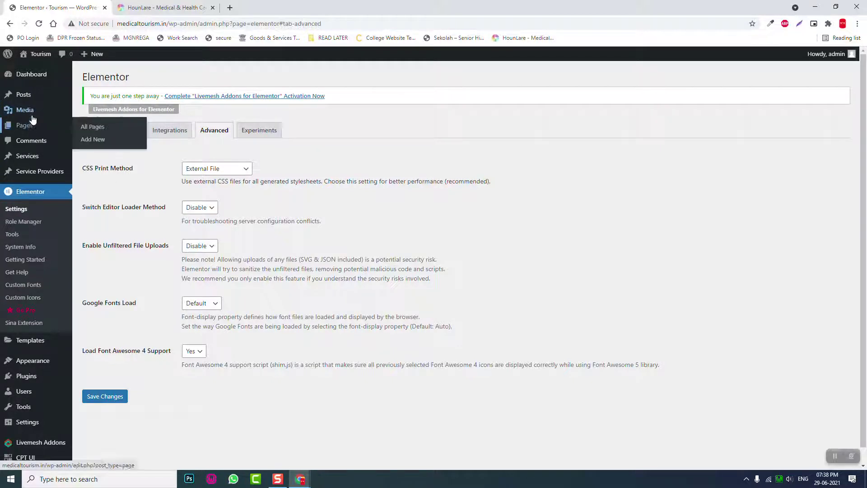
Step: Trash the Sample Page, delete it permanently from the trash, then start a new page
left_click(28, 132)
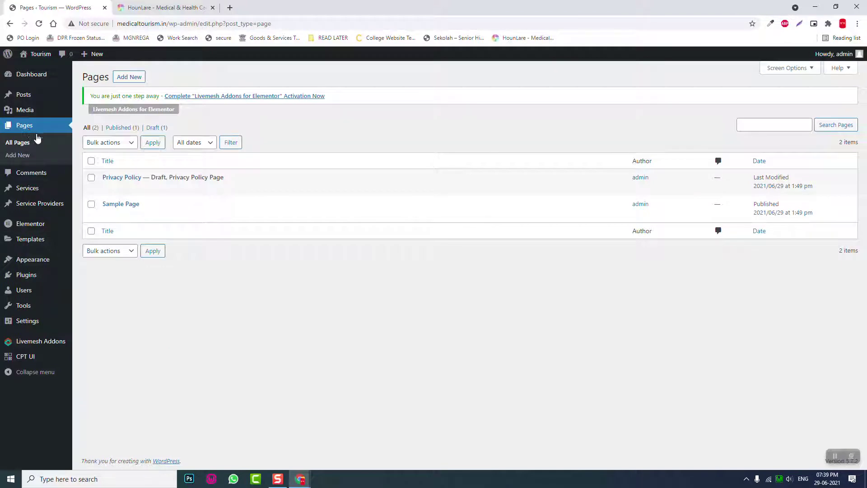
mouse_move(155, 216)
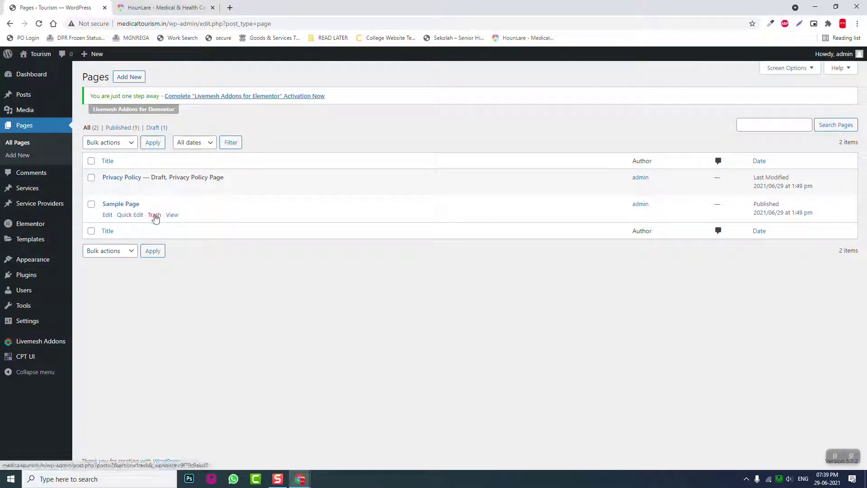
left_click(154, 215)
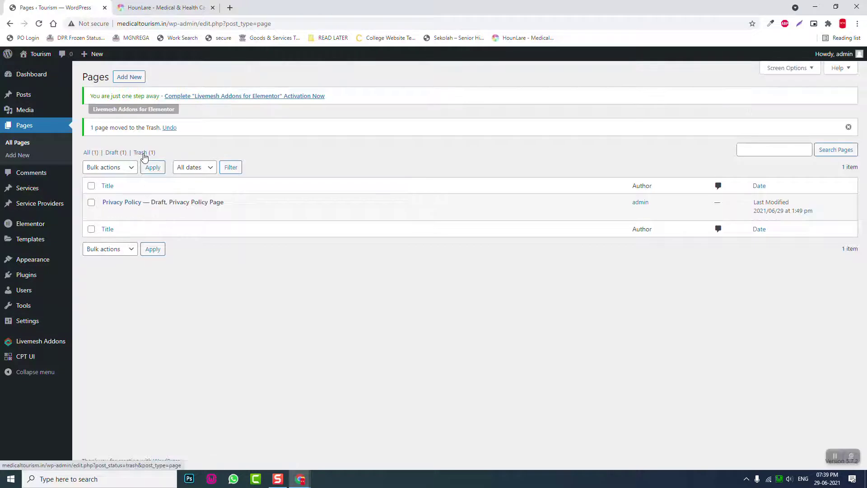
left_click(144, 155)
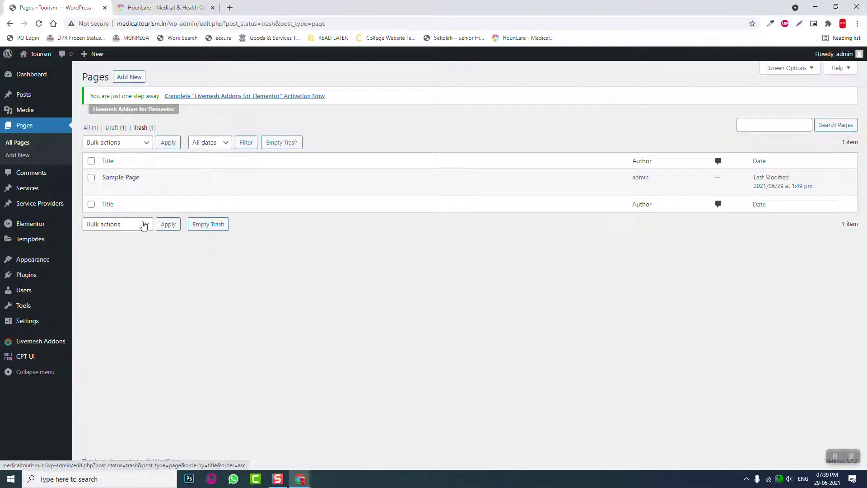
left_click(150, 189)
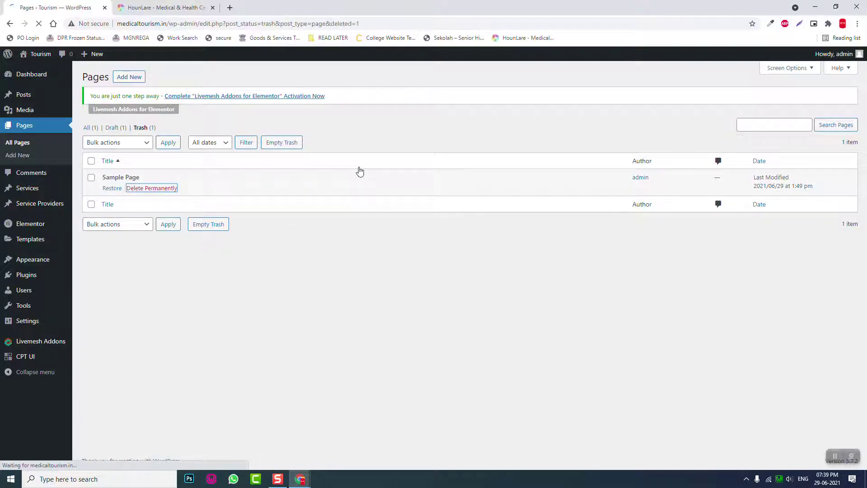
left_click(135, 81)
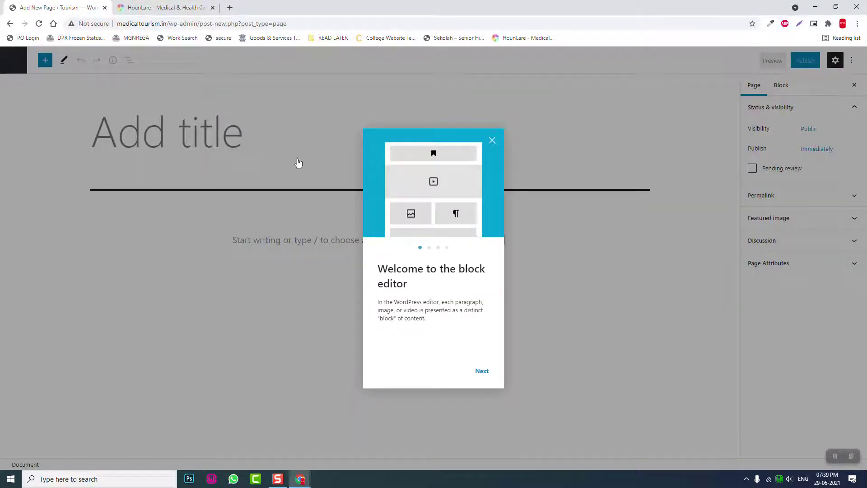
Step: Title the new page 'Home' and give it the Elementor Full Width template
left_click(298, 162)
left_click(226, 139)
type("Home")
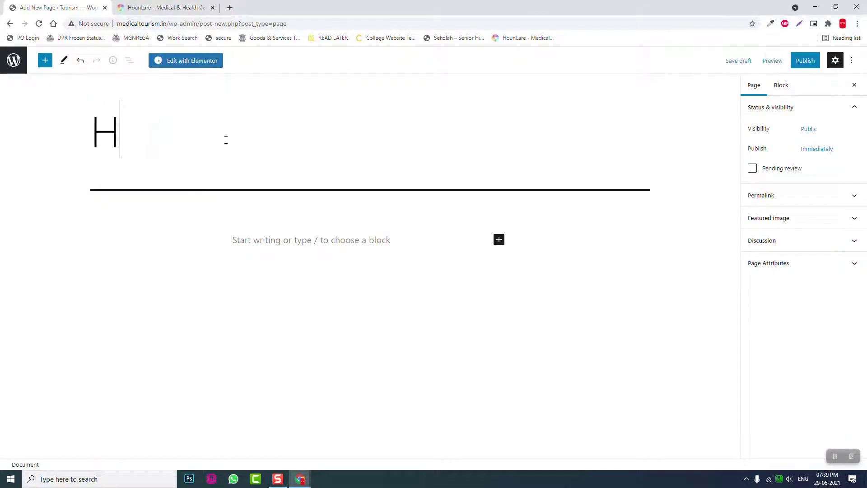
left_click(852, 62)
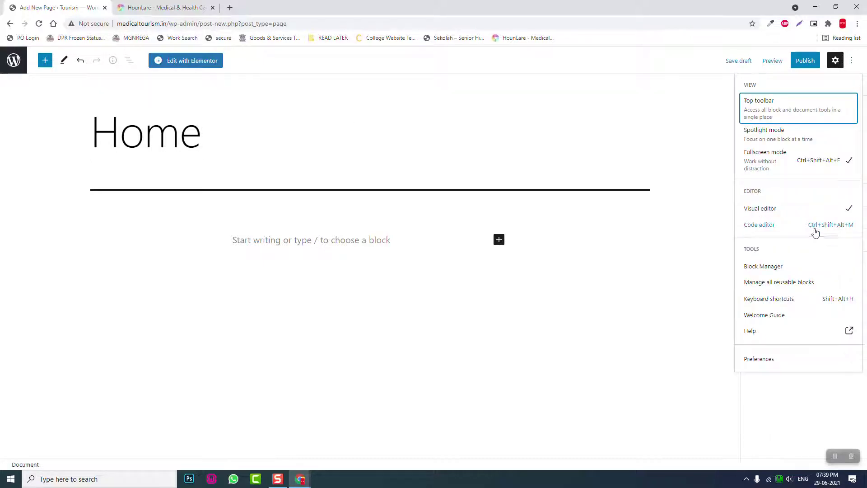
left_click(815, 229)
left_click(360, 121)
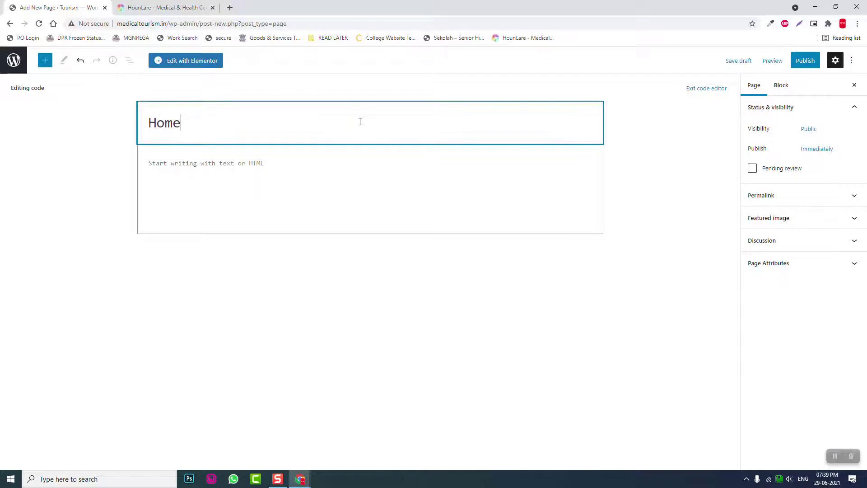
left_click(803, 262)
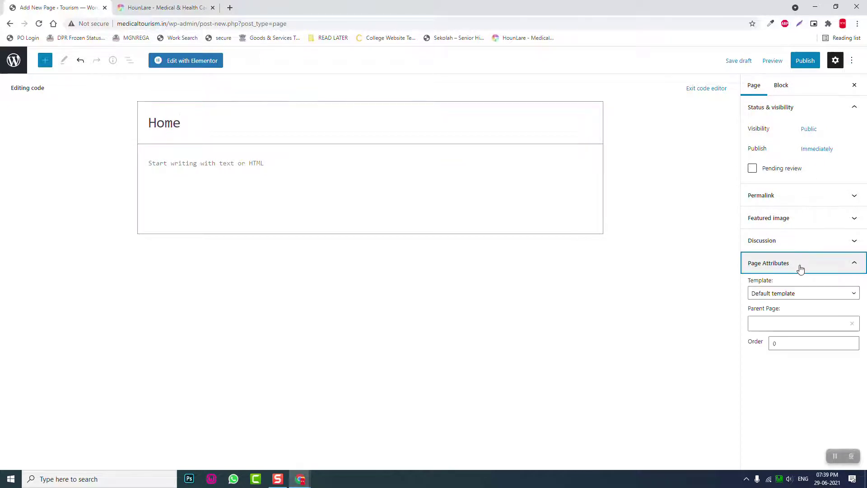
left_click(792, 297)
left_click(786, 320)
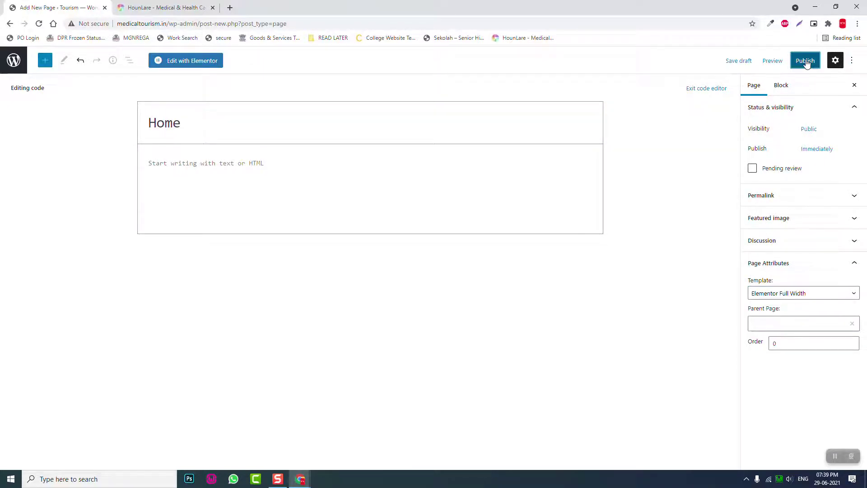
Step: Publish the Home page and turn off fullscreen editing mode
left_click(805, 60)
left_click(784, 64)
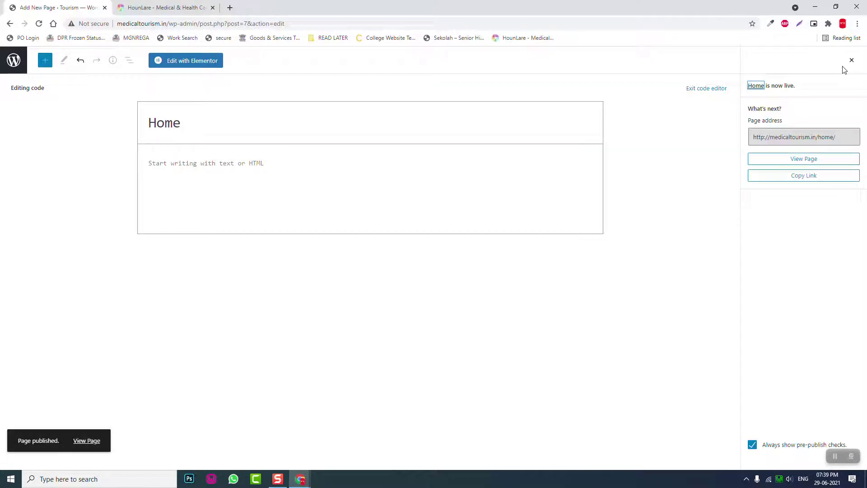
left_click(852, 60)
left_click(851, 62)
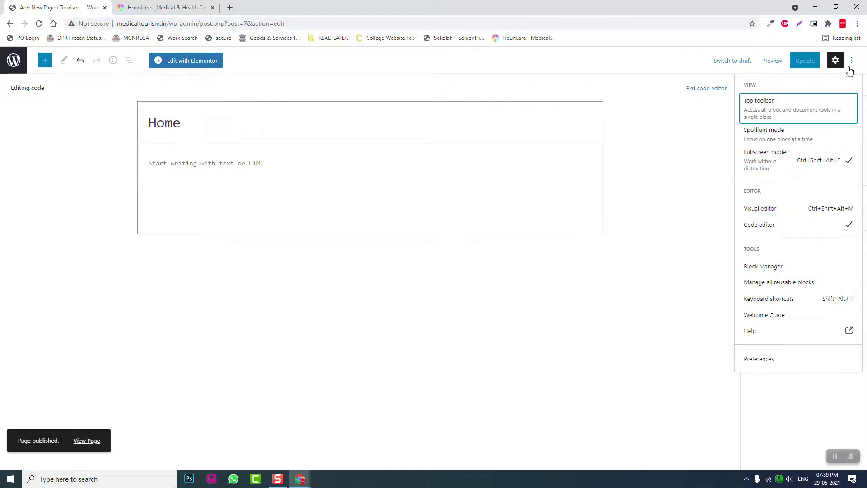
left_click(795, 165)
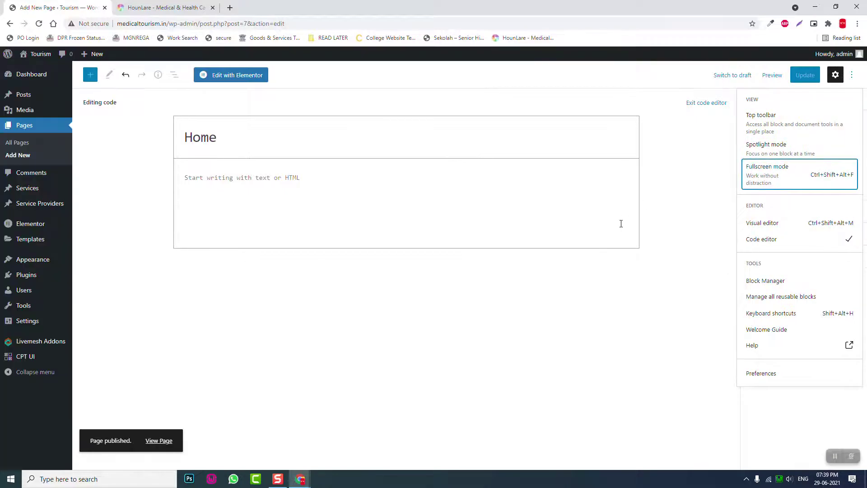
Step: Publish a 'Why India' page using the Elementor Full Width template
left_click(18, 156)
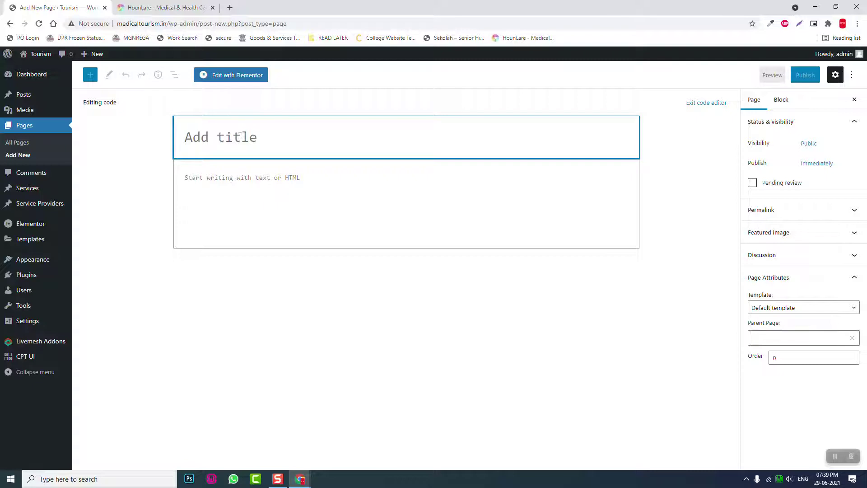
type("Why")
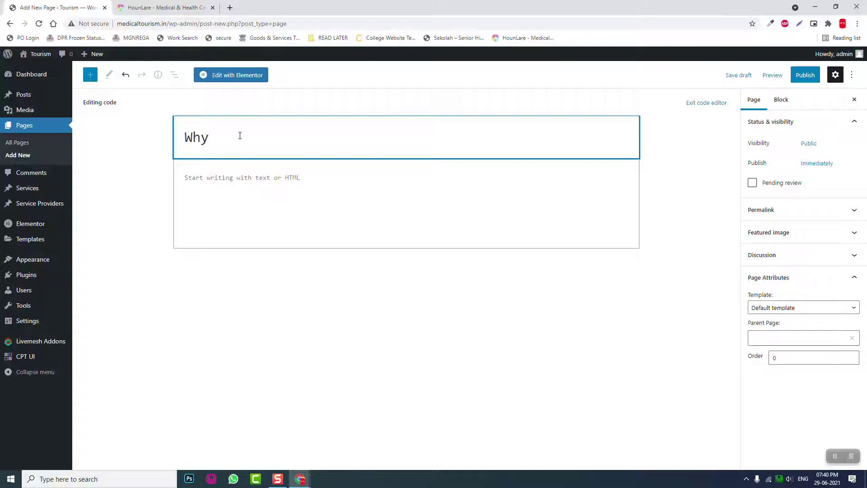
type(" India")
left_click(792, 307)
left_click(793, 335)
left_click(804, 75)
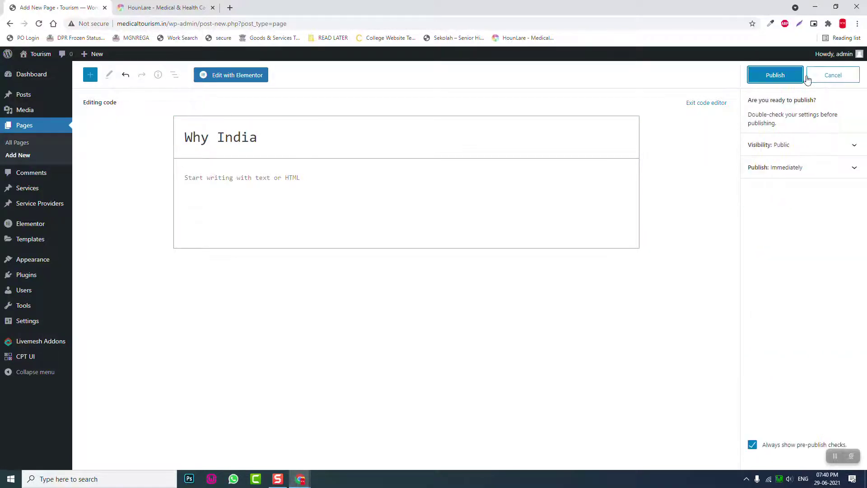
left_click(783, 75)
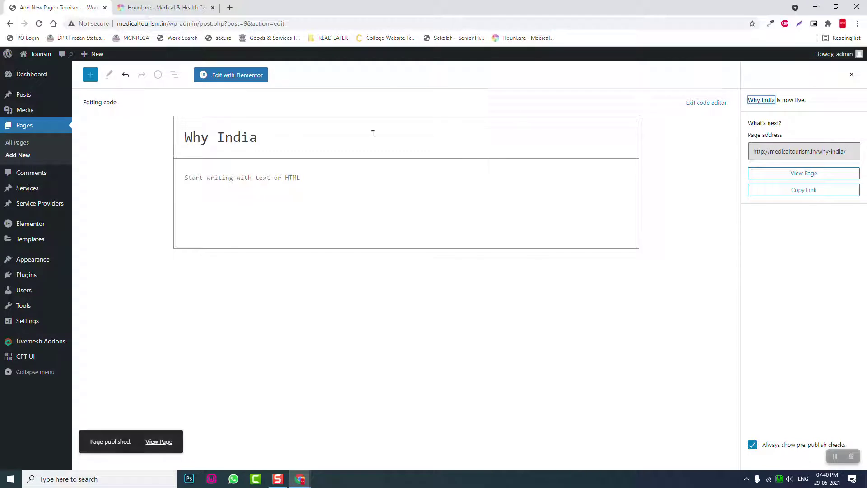
Step: Publish a 'Services' page with Elementor Full Width, turning off pre-publish checks
left_click(28, 155)
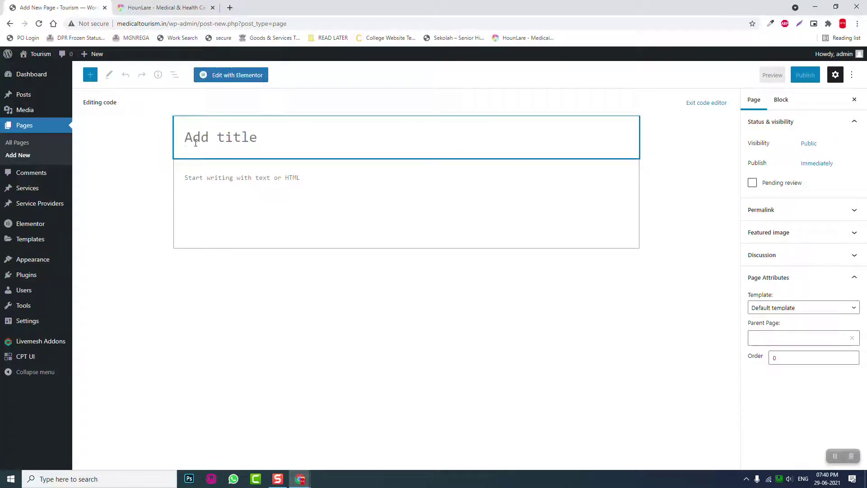
type("Services")
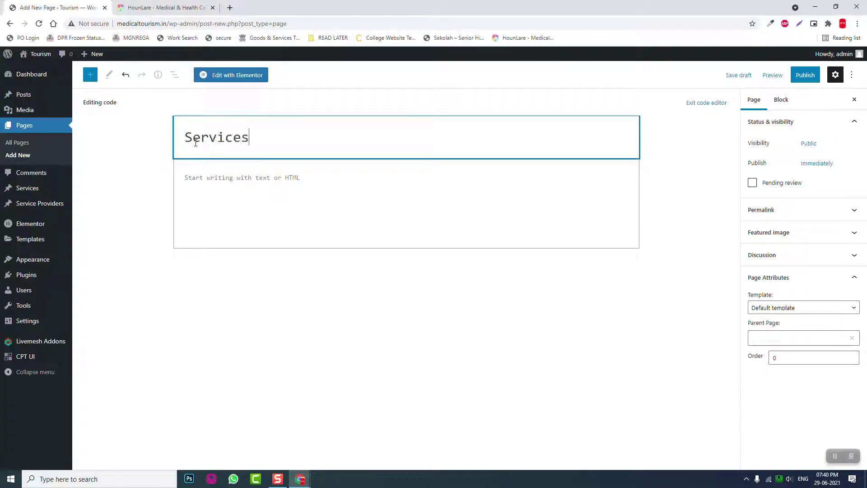
left_click(774, 308)
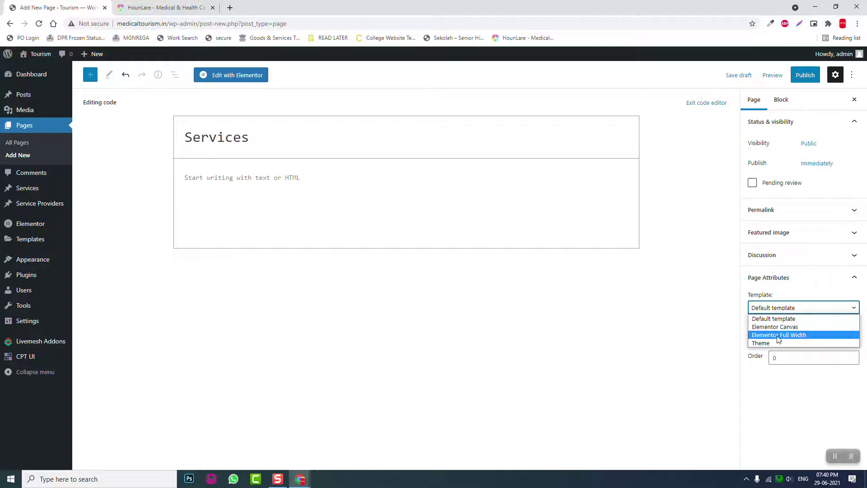
left_click(776, 335)
left_click(813, 80)
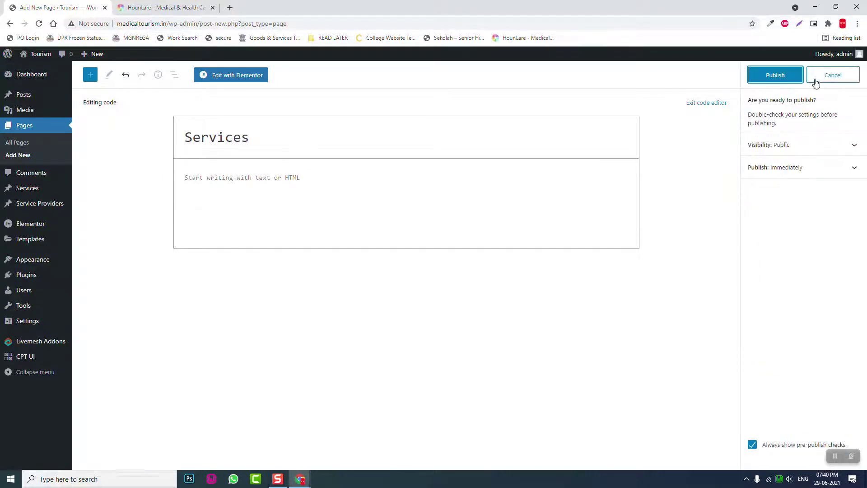
left_click(777, 73)
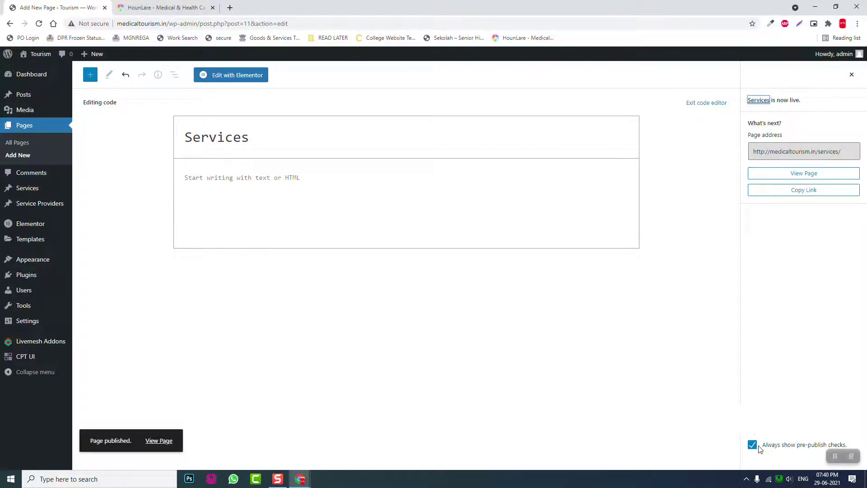
left_click(753, 445)
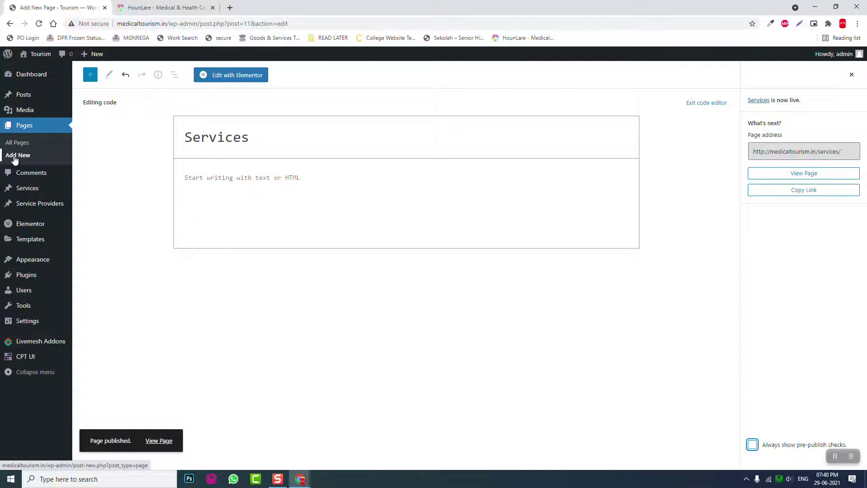
Step: Publish a 'Service Providers' page with Elementor Full Width, then start another new page
left_click(14, 156)
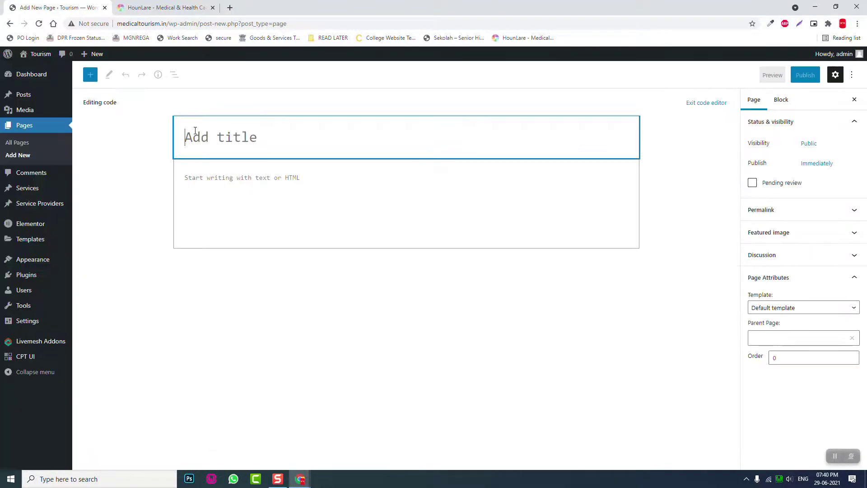
type("S")
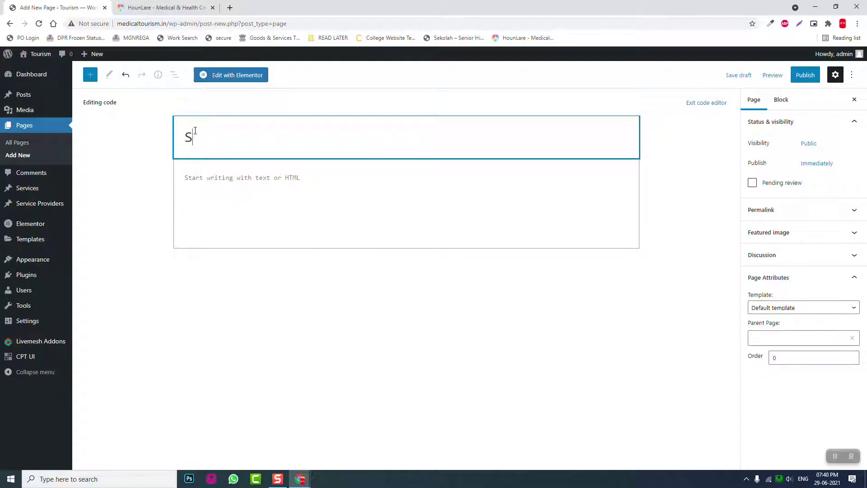
type("ervice Providers")
left_click(810, 307)
left_click(813, 336)
left_click(802, 75)
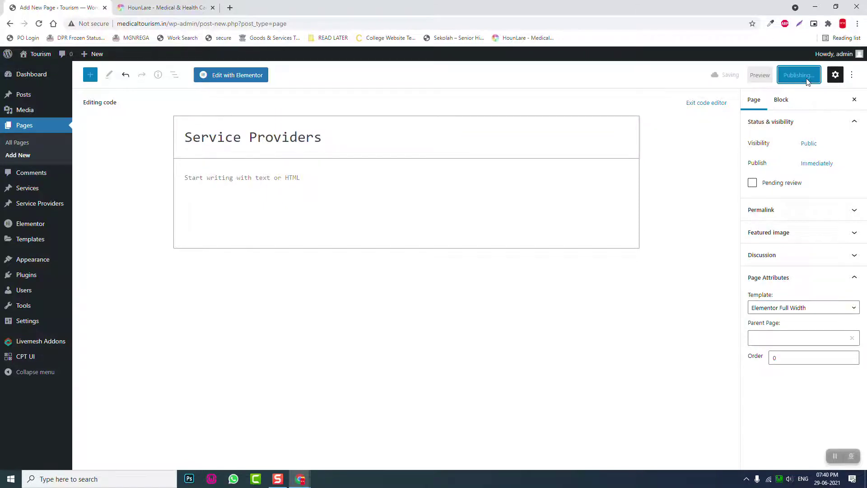
left_click(18, 156)
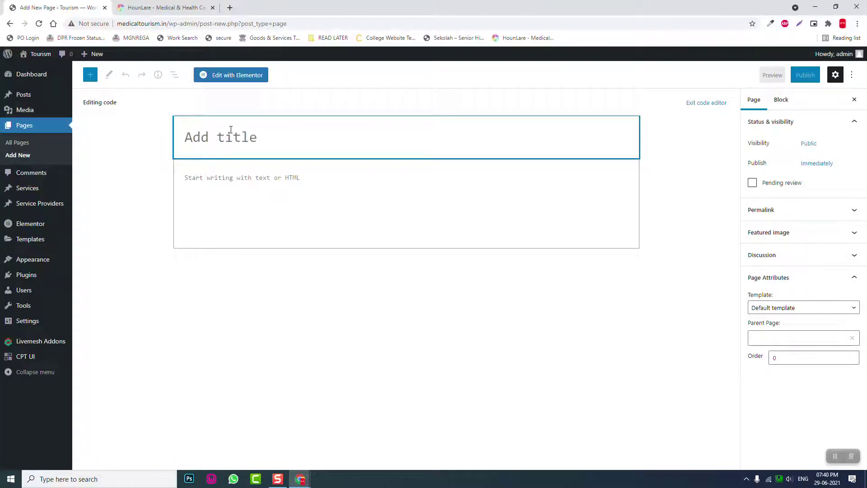
Step: Publish the new page as 'Blog' with the Elementor Full Width template
type("Blog")
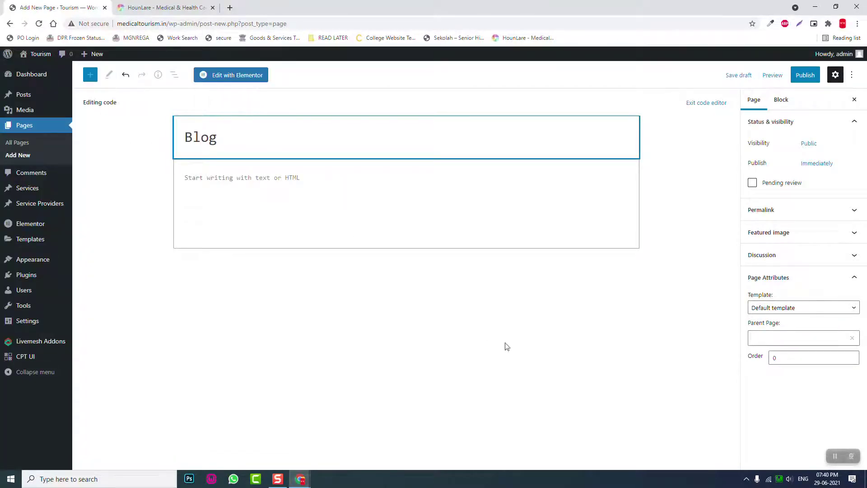
left_click(832, 308)
left_click(832, 334)
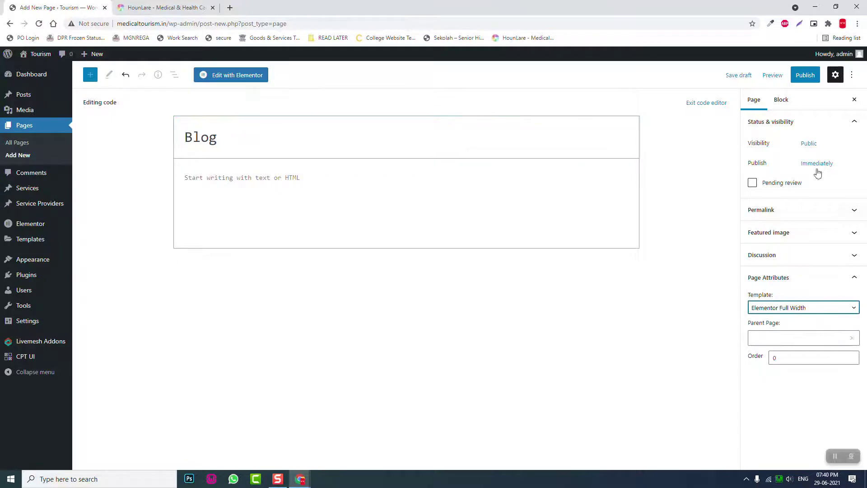
left_click(806, 75)
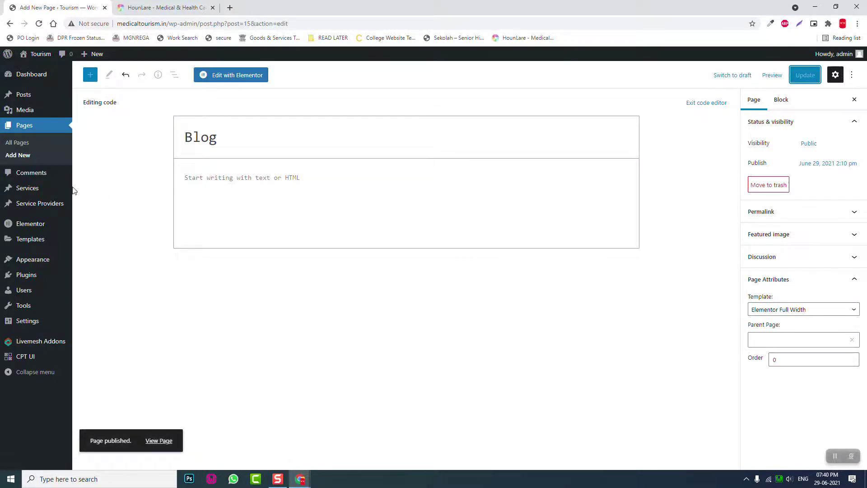
Step: Publish a 'Contact' page with the Elementor Full Width template
left_click(23, 159)
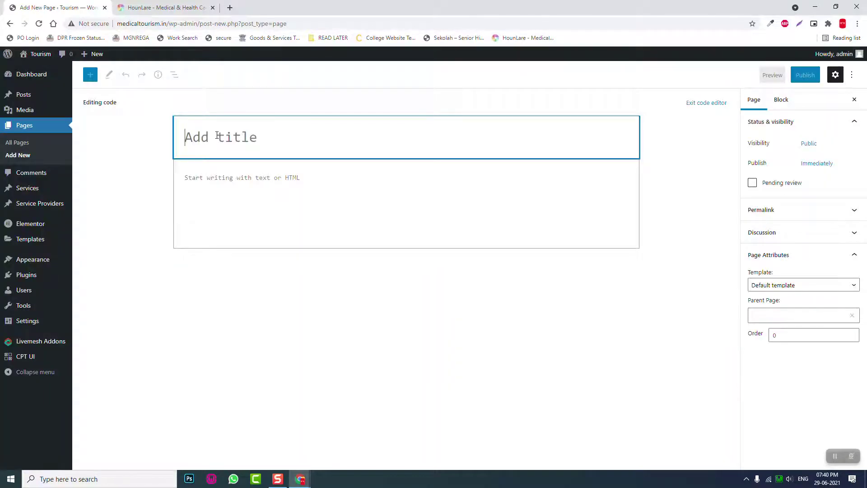
type("Contact")
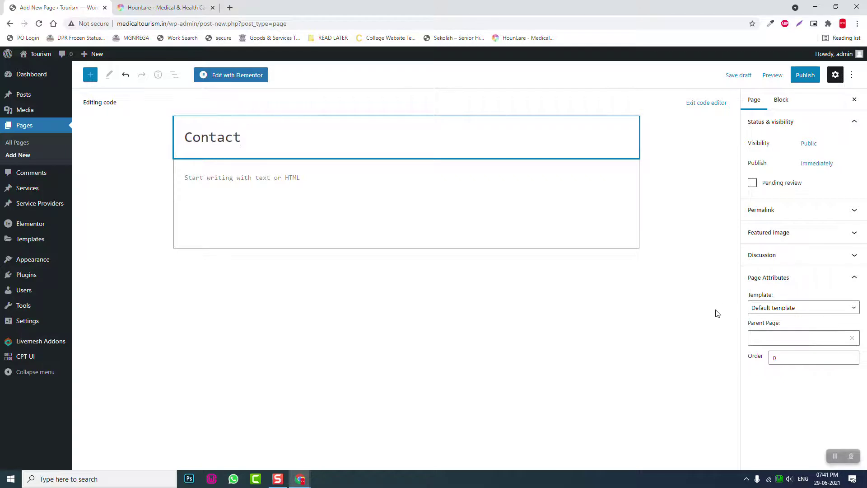
left_click(784, 307)
left_click(797, 337)
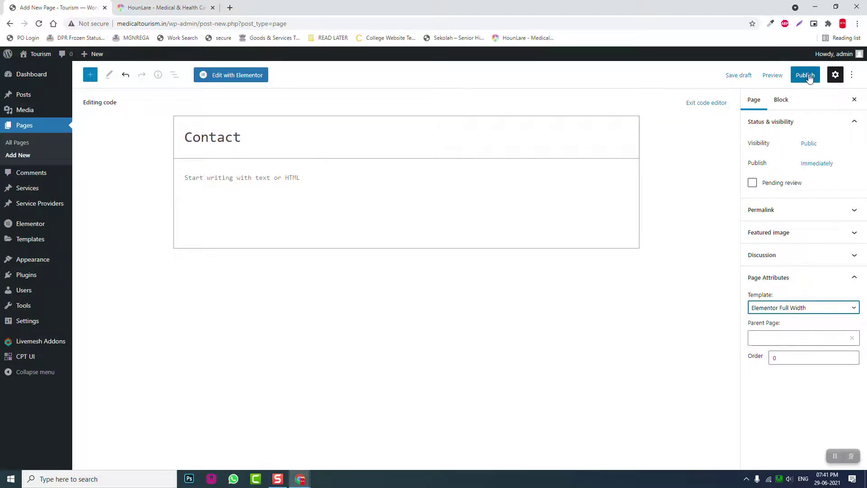
left_click(807, 76)
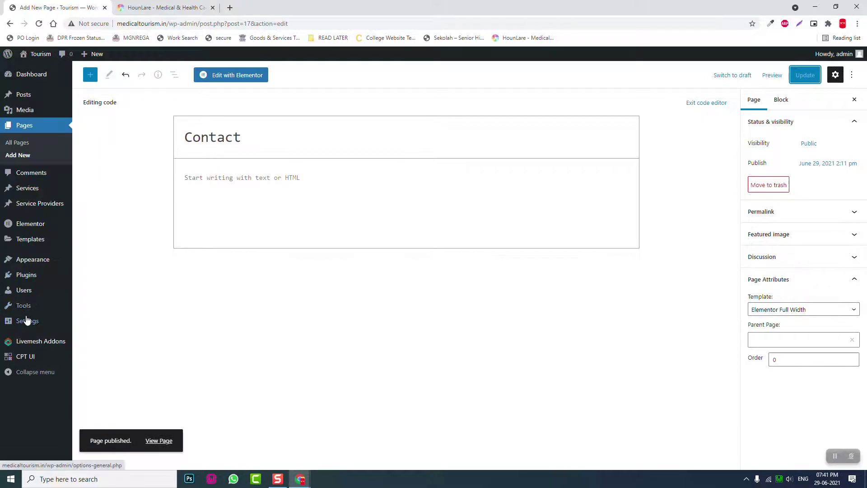
mouse_move(35, 325)
left_click(97, 388)
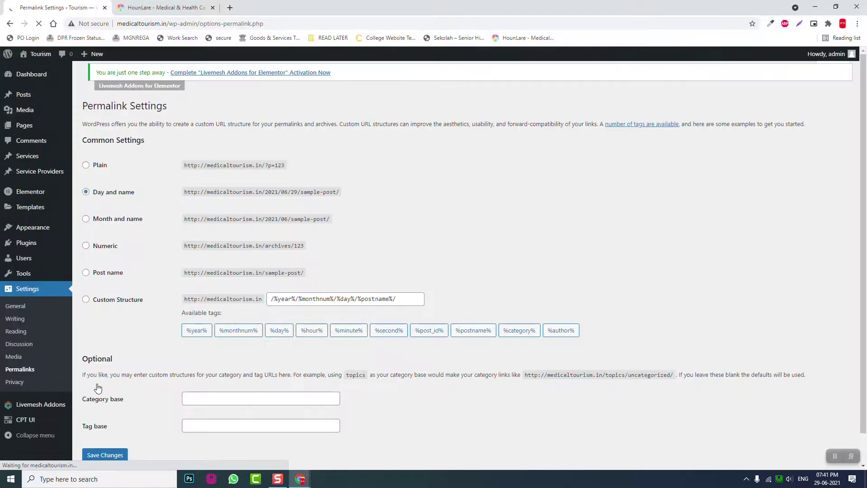
Step: Choose the Post name permalink structure (/%postname%/) and save the change
left_click(104, 272)
left_click(109, 456)
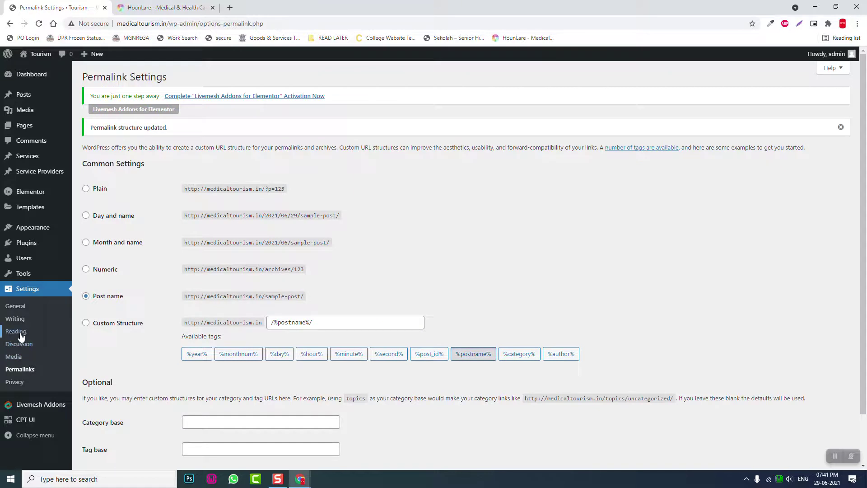
left_click(20, 333)
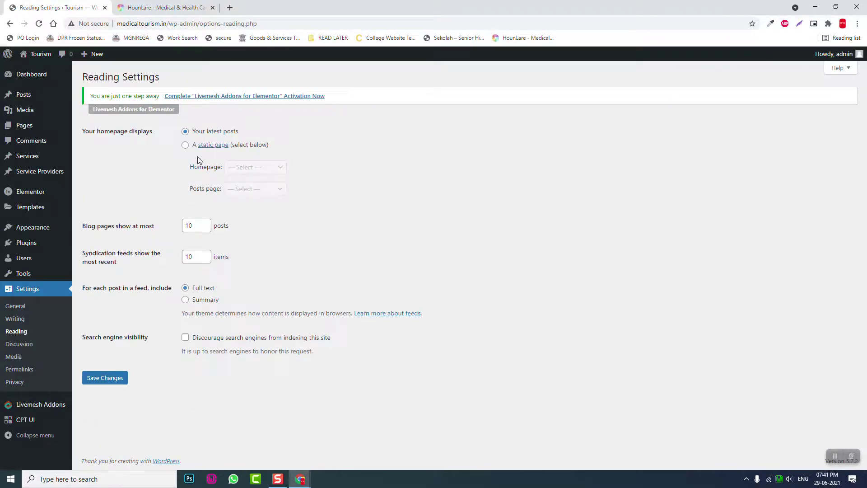
Step: Set the homepage to the static page 'Home' and save Reading Settings
left_click(185, 145)
left_click(252, 168)
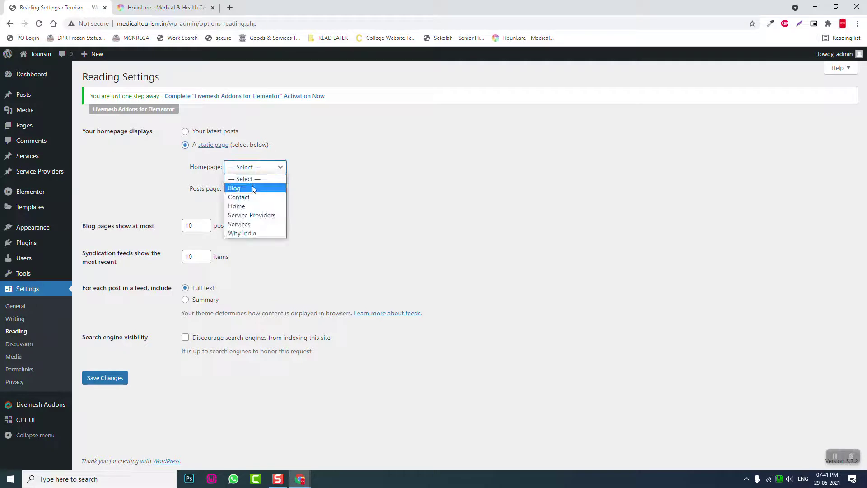
left_click(252, 206)
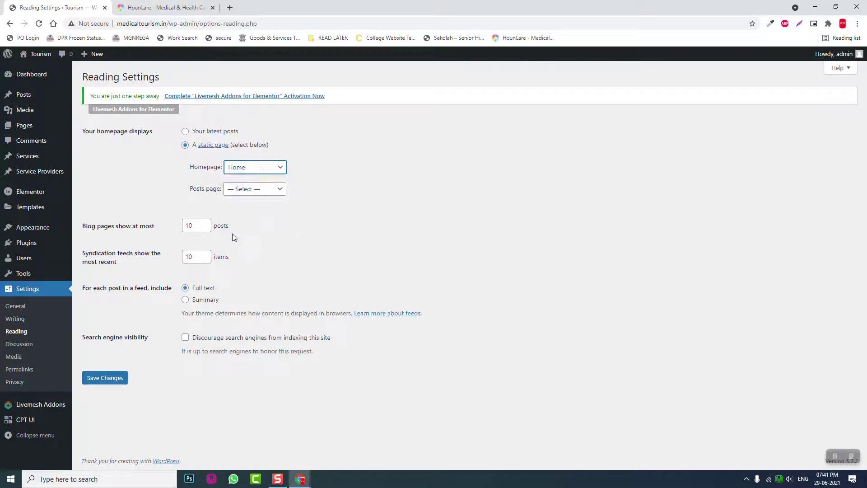
left_click(120, 377)
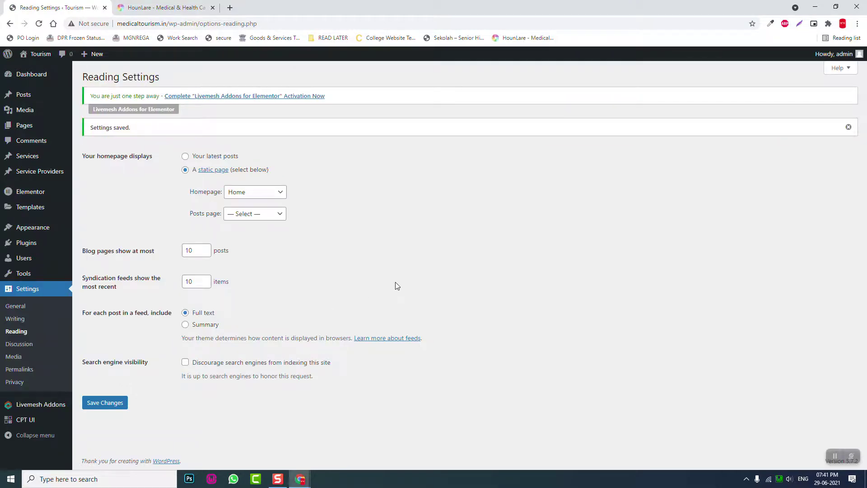
Step: Create a menu named 'Main Menu' assigned to the Primary menu location
mouse_move(57, 230)
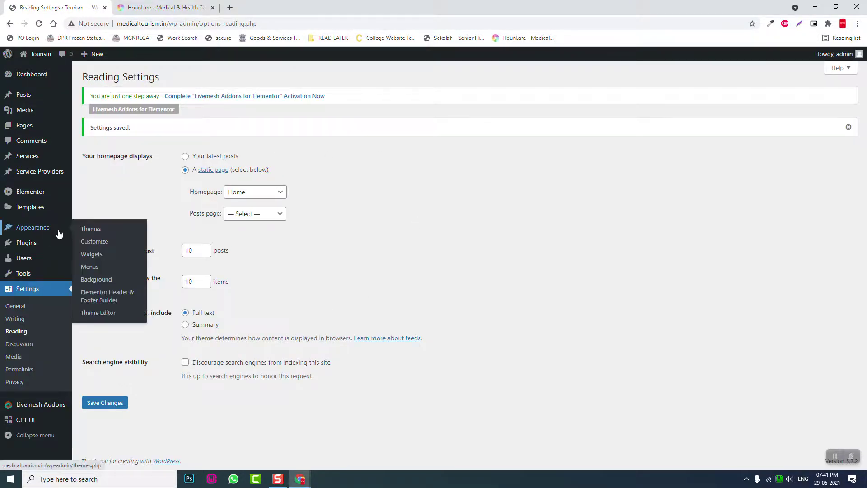
left_click(99, 267)
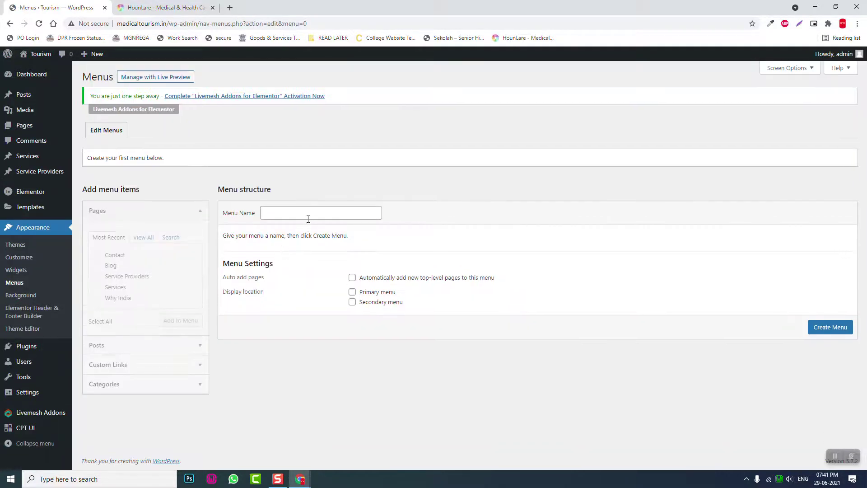
left_click(308, 219)
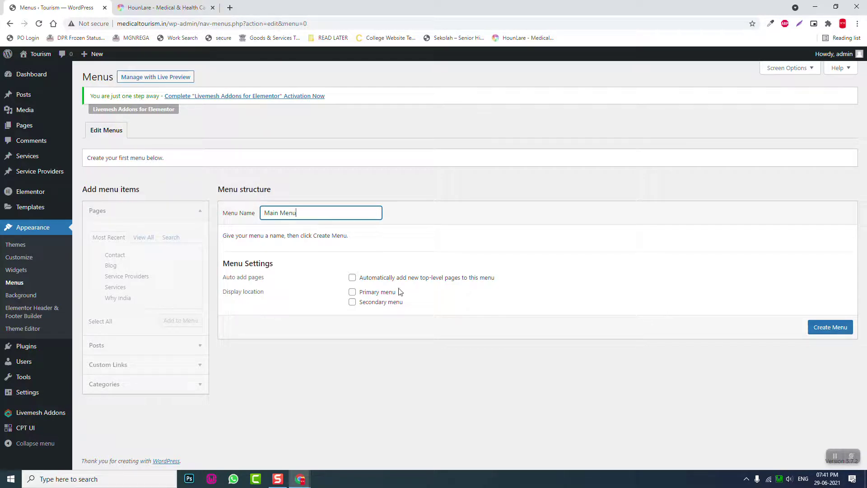
left_click(379, 294)
left_click(830, 329)
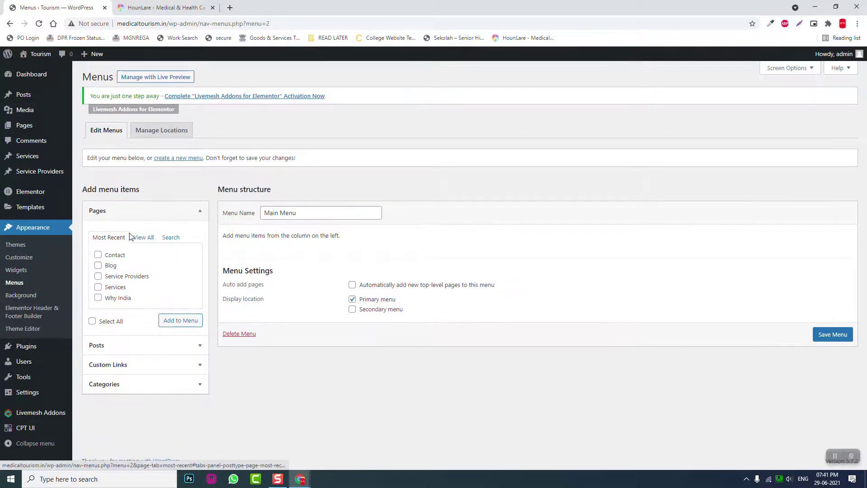
Step: Add all six pages, order them Home, Why India, Services, Service Providers, Blog, Contact, and save
left_click(137, 237)
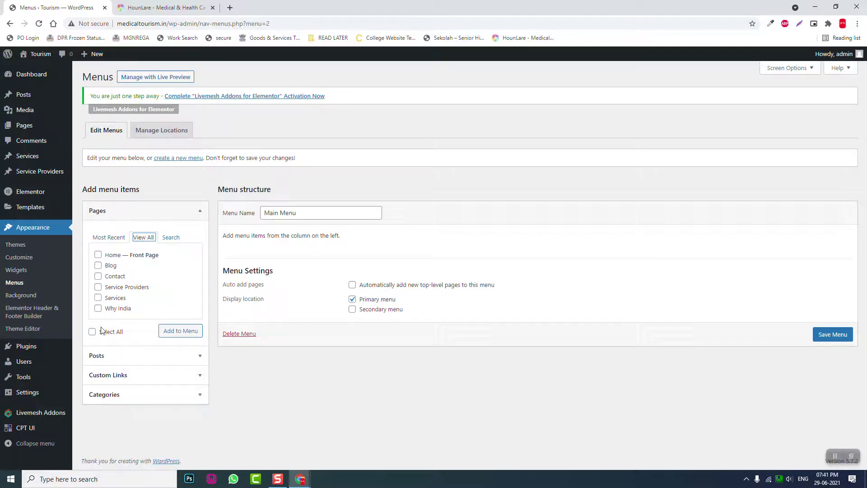
left_click(102, 331)
left_click(181, 332)
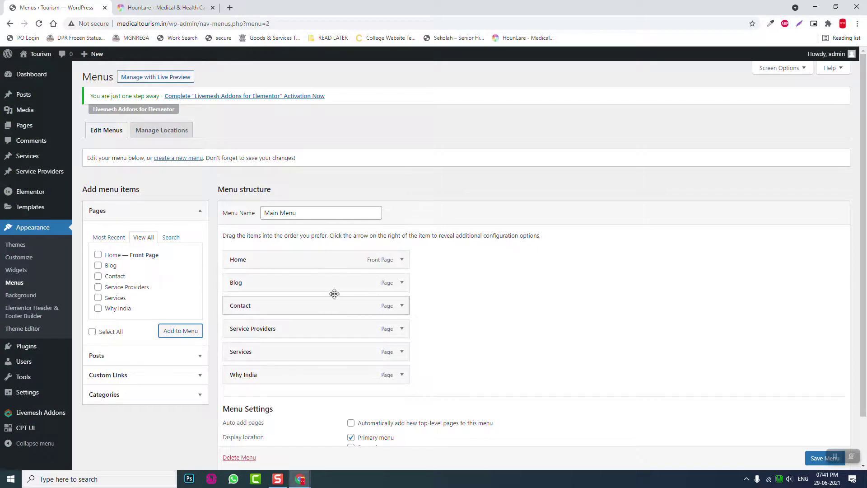
left_click_drag(316, 285, 277, 307)
left_click_drag(304, 372, 271, 392)
scroll(813, 428, "down", 1)
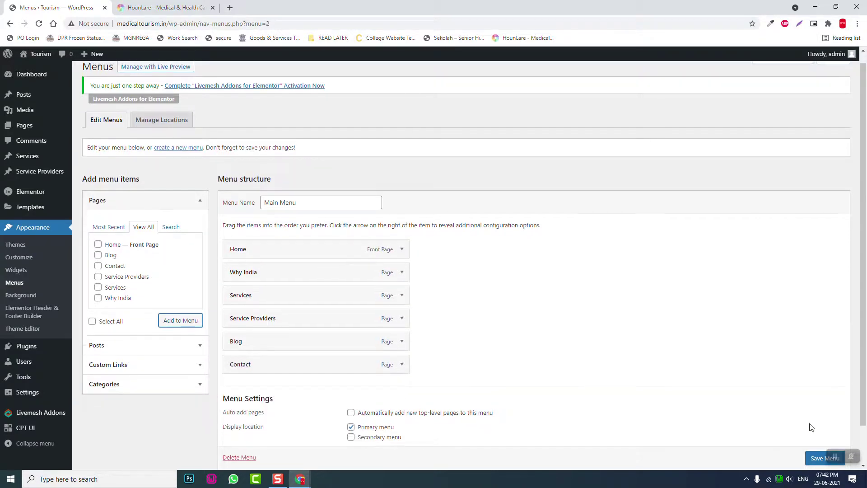
left_click(819, 427)
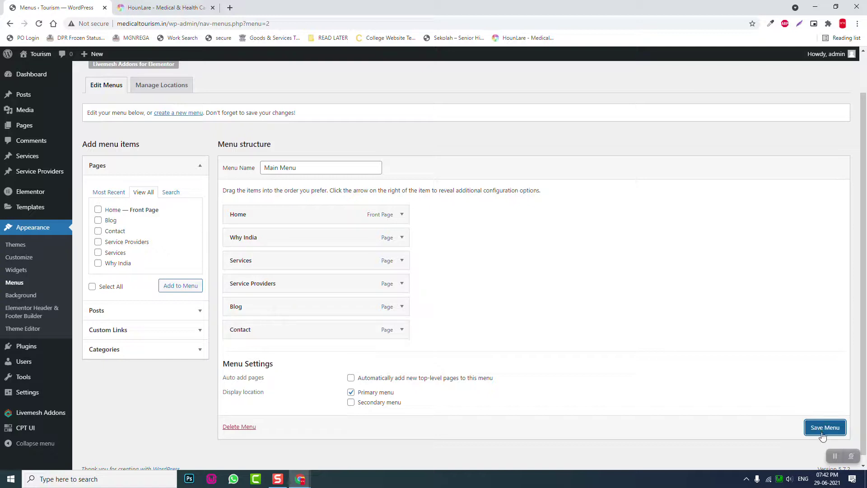
left_click(821, 428)
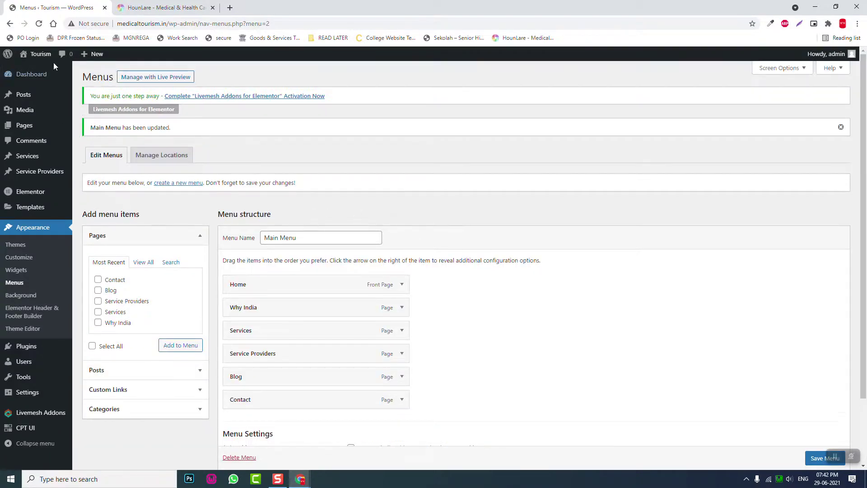
mouse_move(43, 61)
mouse_move(40, 159)
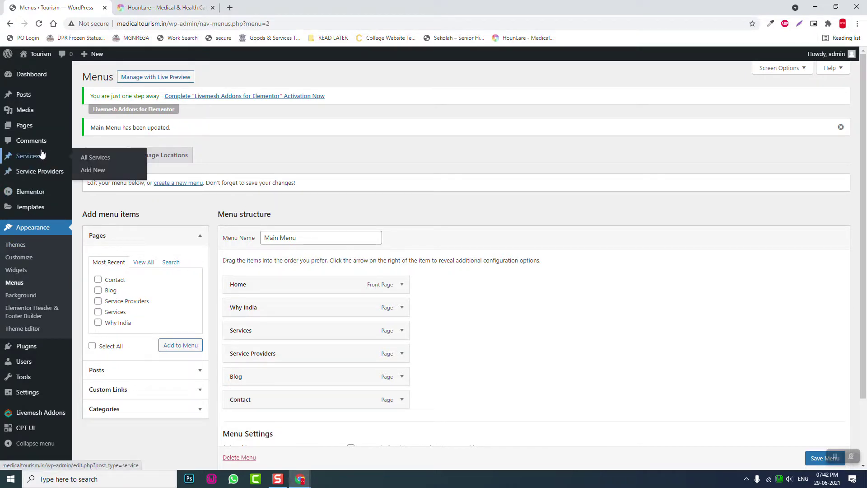